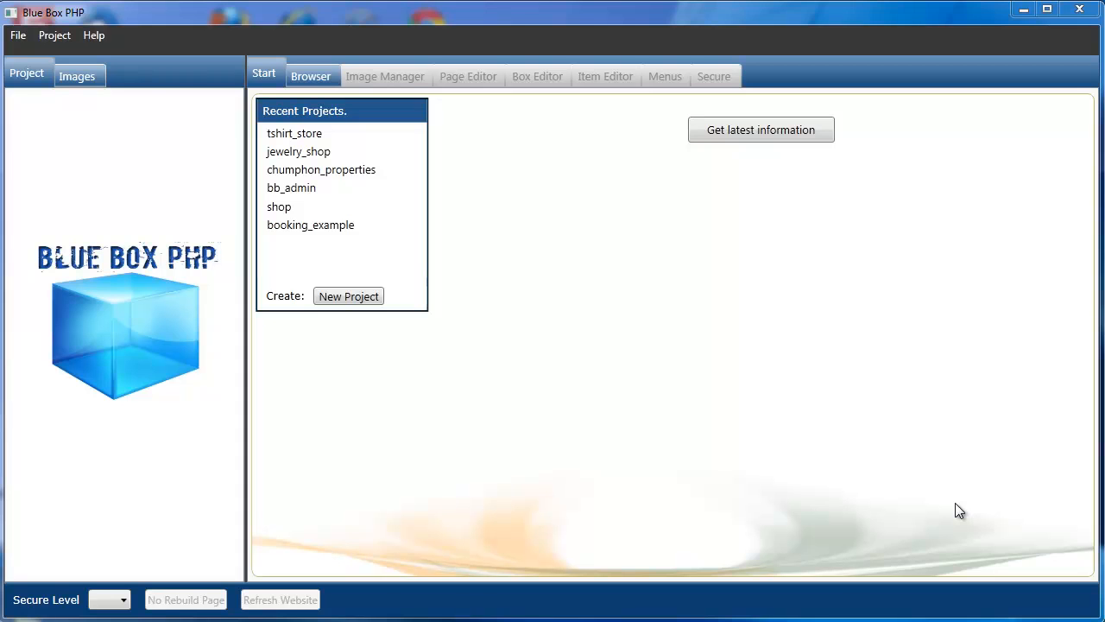
Open the tshirt_store project and collapse its details_page, details_inpage, details_inline and details_newpage entries in the website tree.
{"action": "left_click", "coordinate": [335, 136]}
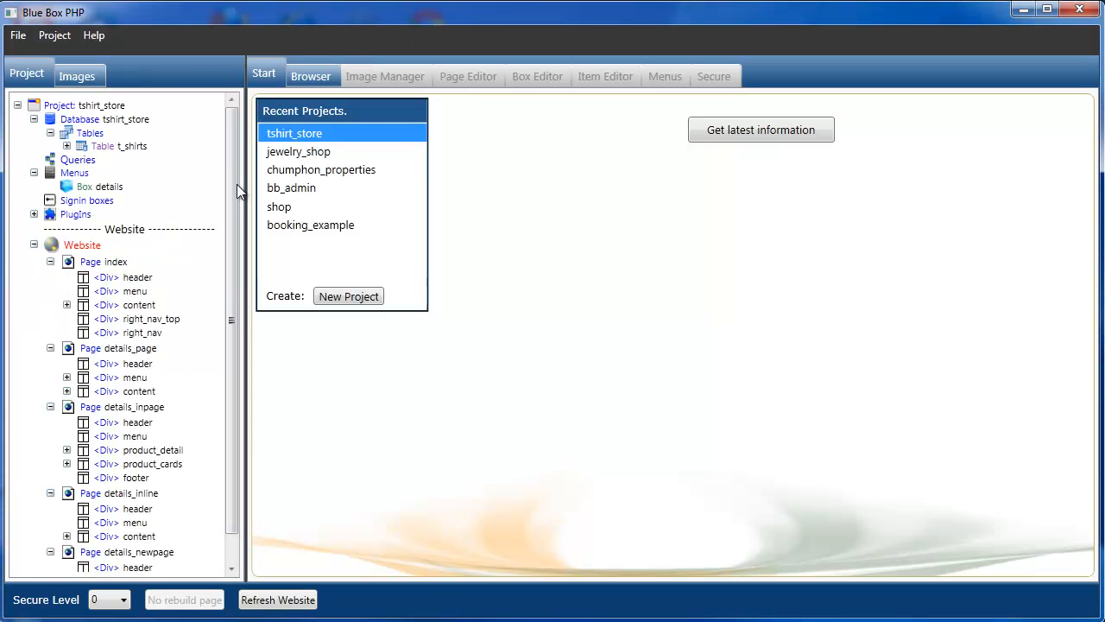
{"action": "left_click_drag", "start_coordinate": [233, 188], "coordinate": [236, 270]}
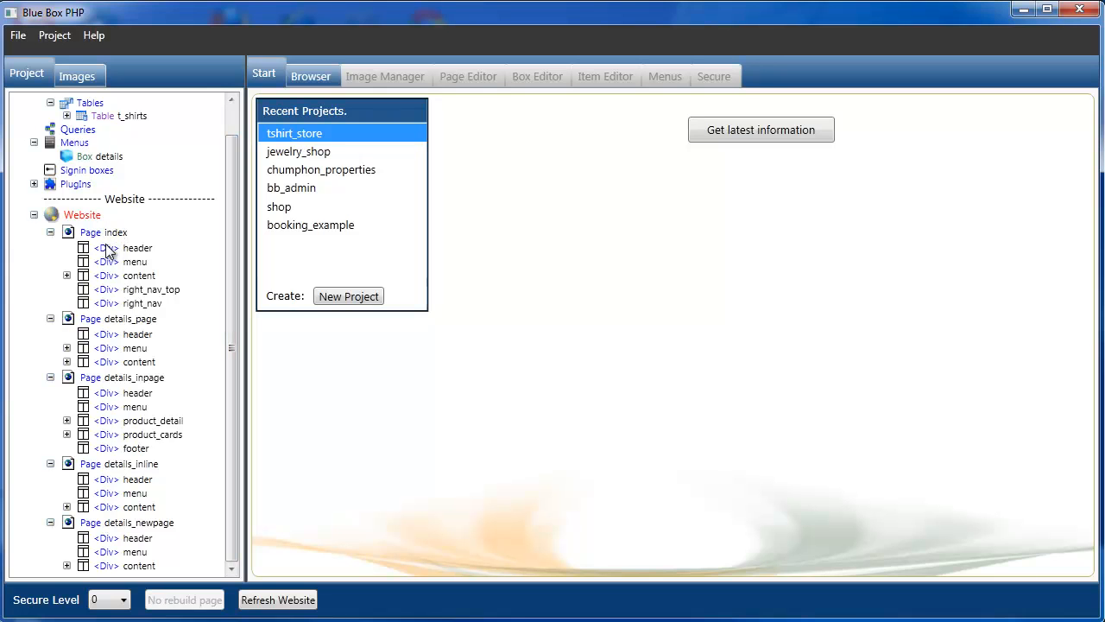
{"action": "left_click", "coordinate": [50, 319]}
{"action": "left_click", "coordinate": [50, 365]}
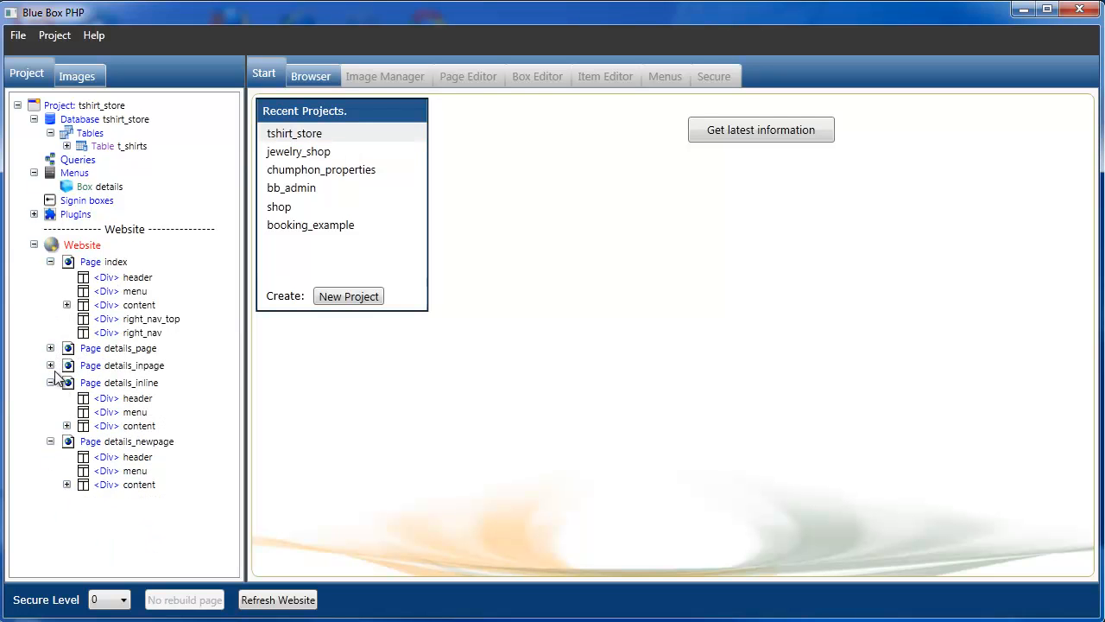
{"action": "left_click", "coordinate": [50, 382]}
{"action": "left_click", "coordinate": [51, 400]}
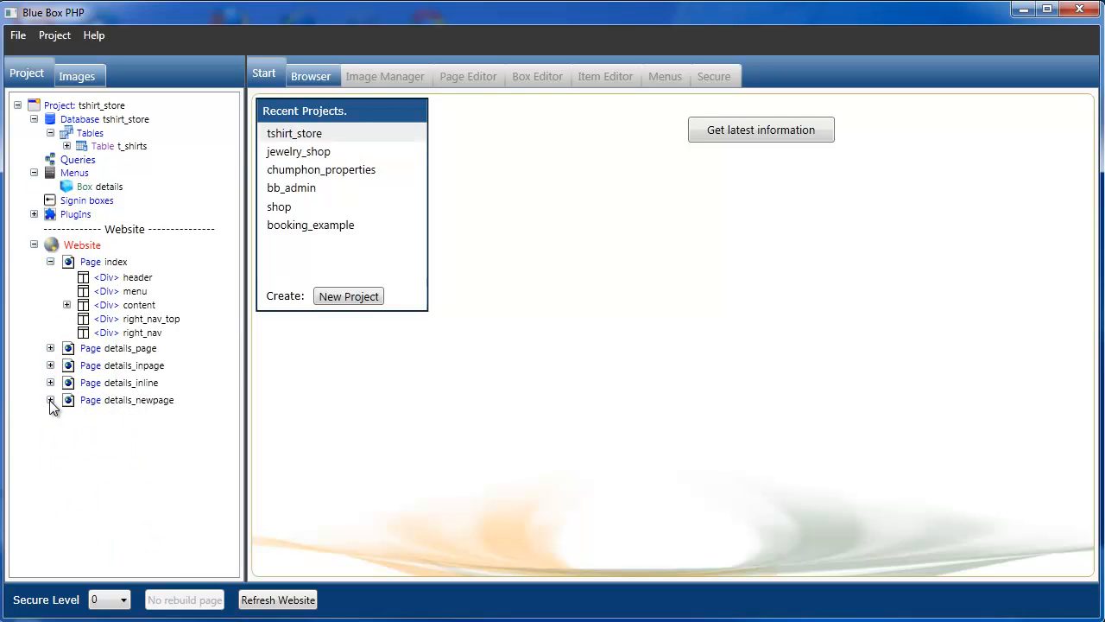
Expand the t_shirts database table's boxes and the items of the t_shirts box in the index page's content div.
{"action": "left_click", "coordinate": [67, 305]}
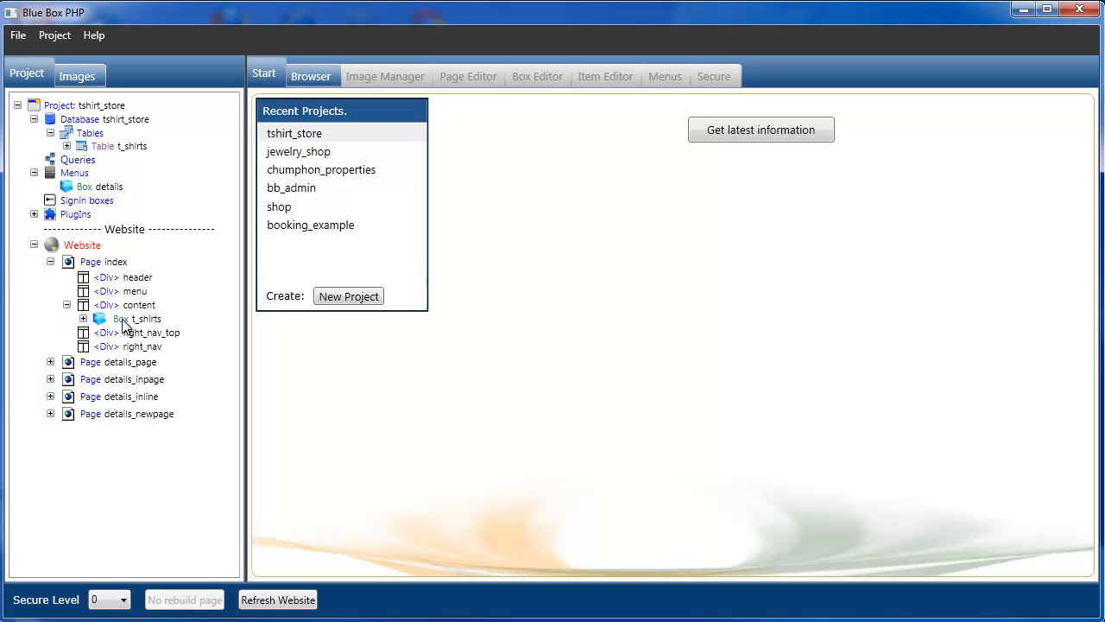
{"action": "left_click", "coordinate": [66, 146]}
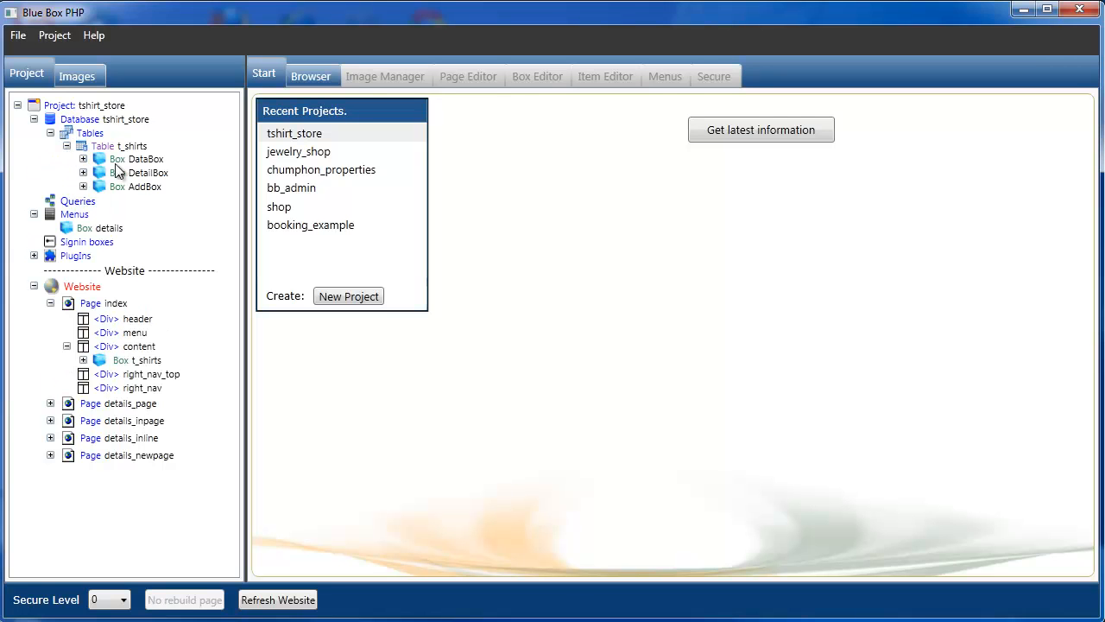
{"action": "left_click", "coordinate": [66, 347]}
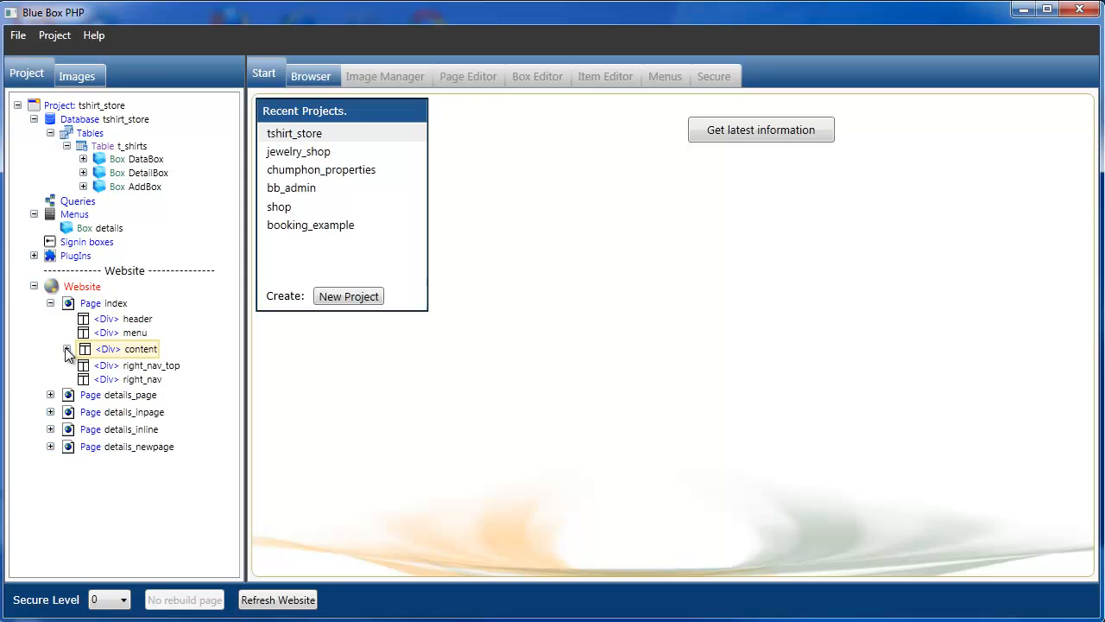
{"action": "left_click", "coordinate": [66, 349]}
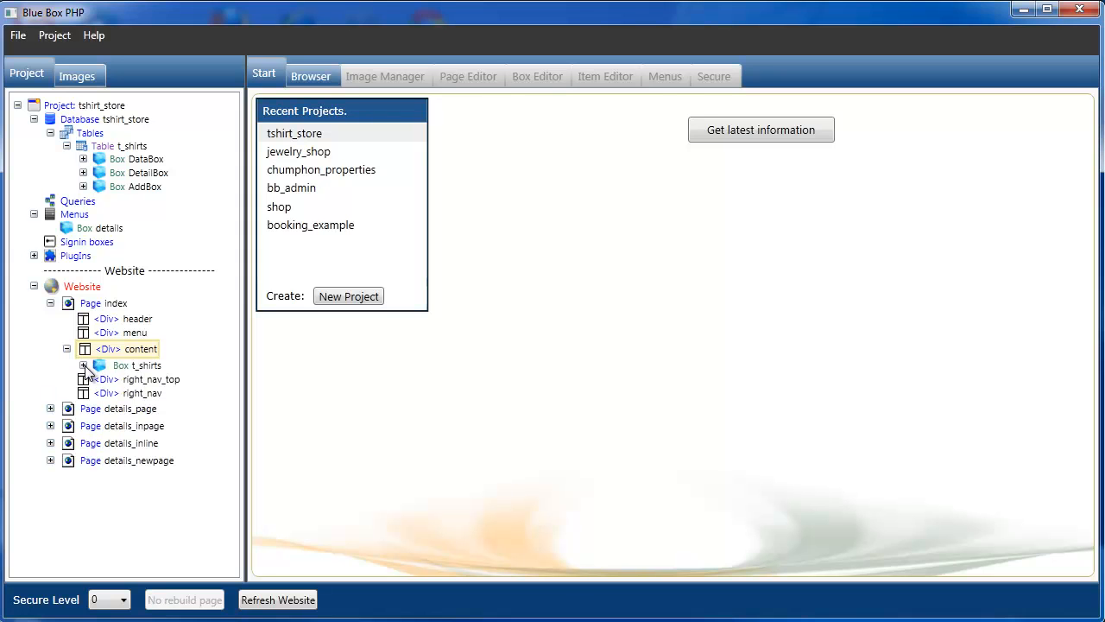
{"action": "left_click", "coordinate": [83, 366]}
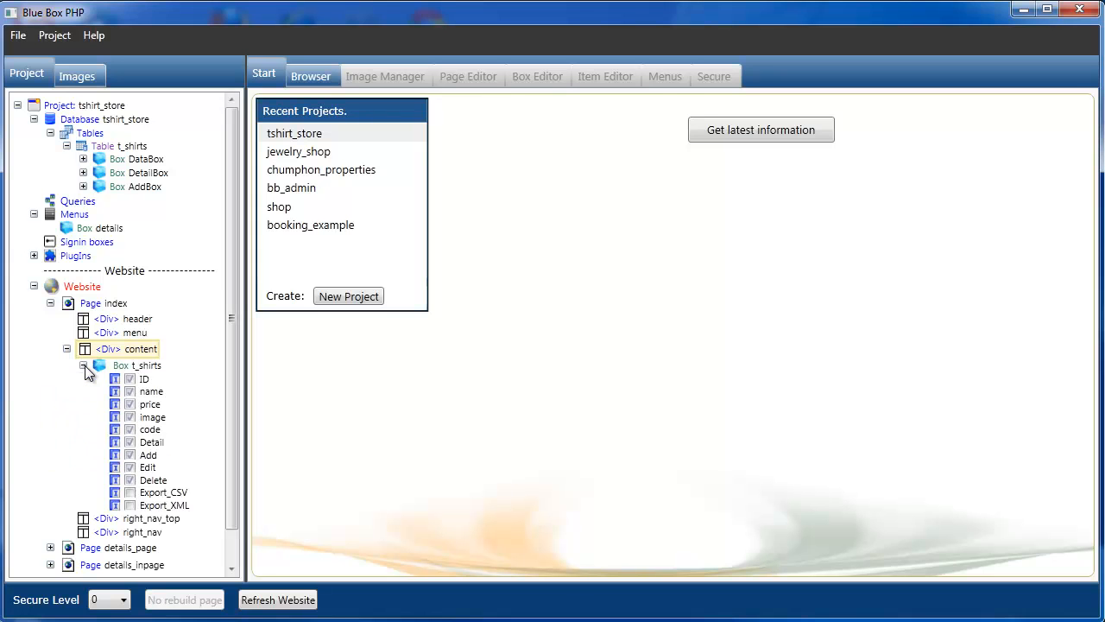
Edit the index page's t_shirts Detail link item, choosing Details as overlay as the destination with ID as the unique field.
{"action": "left_click", "coordinate": [153, 443]}
{"action": "right_click", "coordinate": [154, 443]}
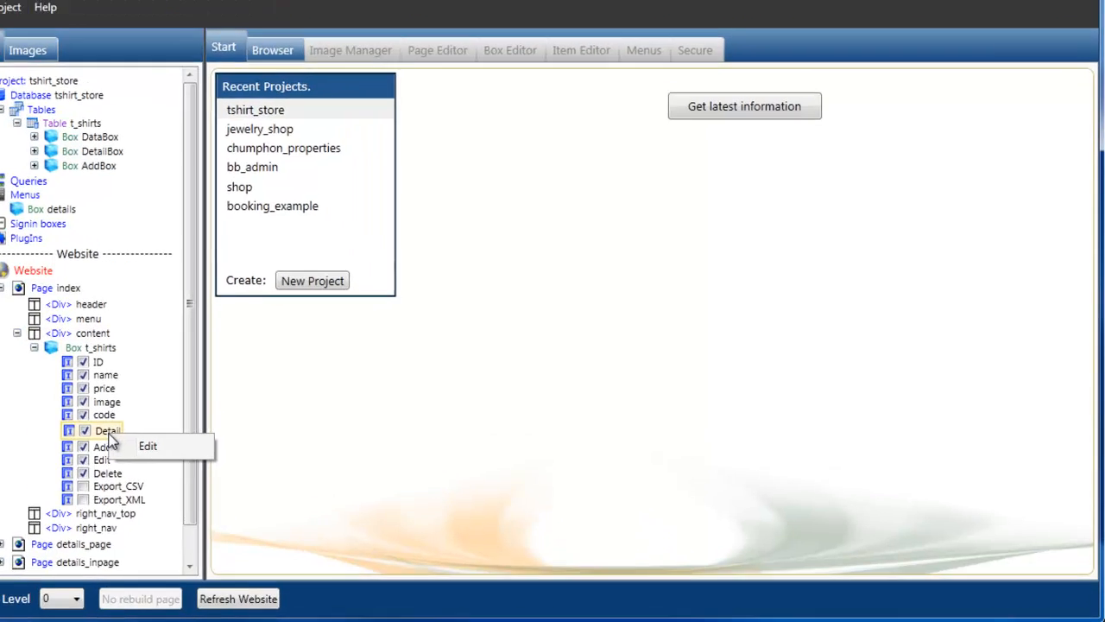
{"action": "left_click", "coordinate": [168, 447]}
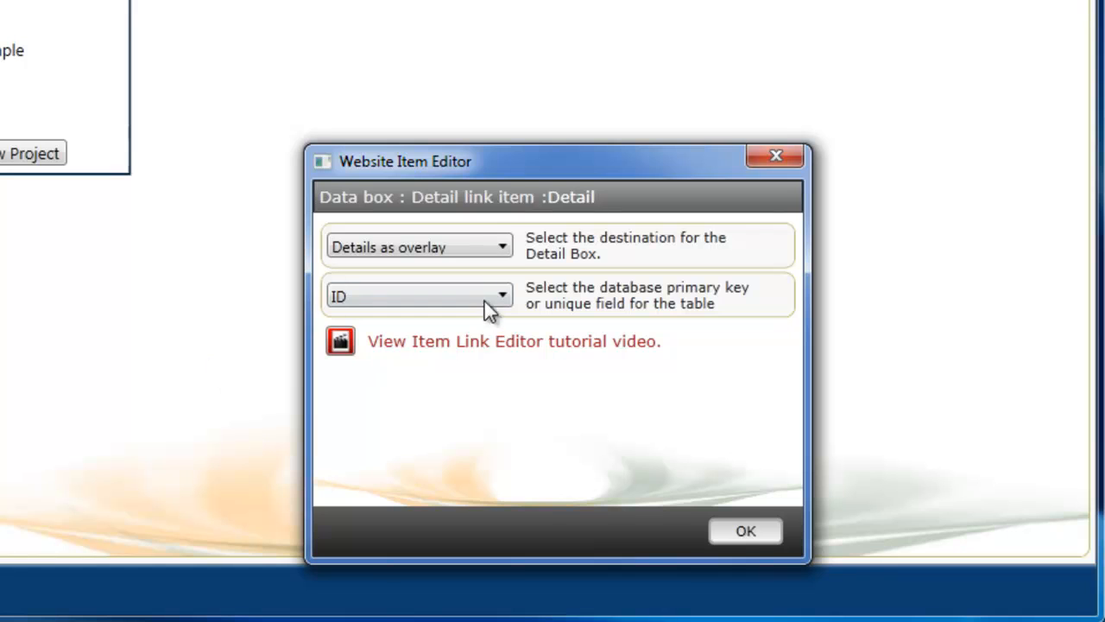
{"action": "left_click", "coordinate": [501, 251]}
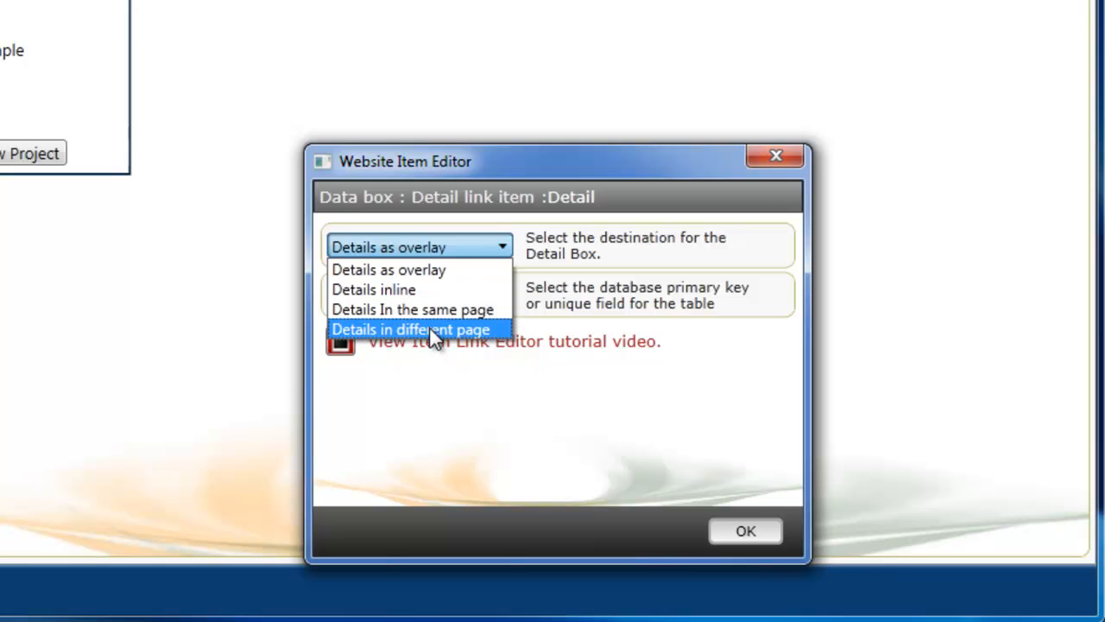
{"action": "left_click", "coordinate": [423, 247]}
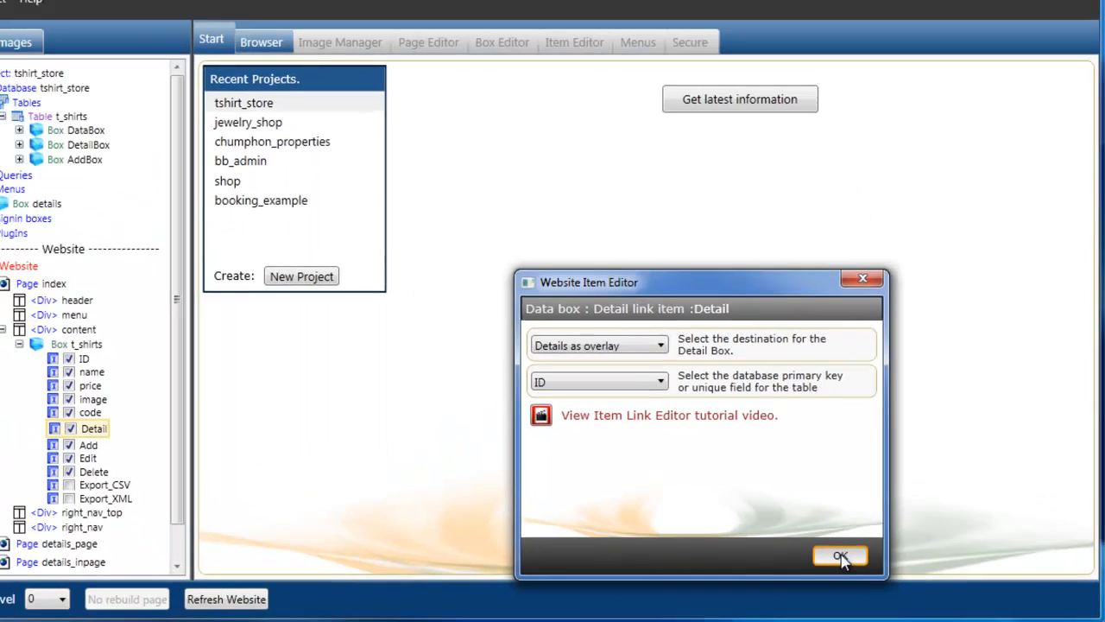
{"action": "left_click", "coordinate": [746, 530]}
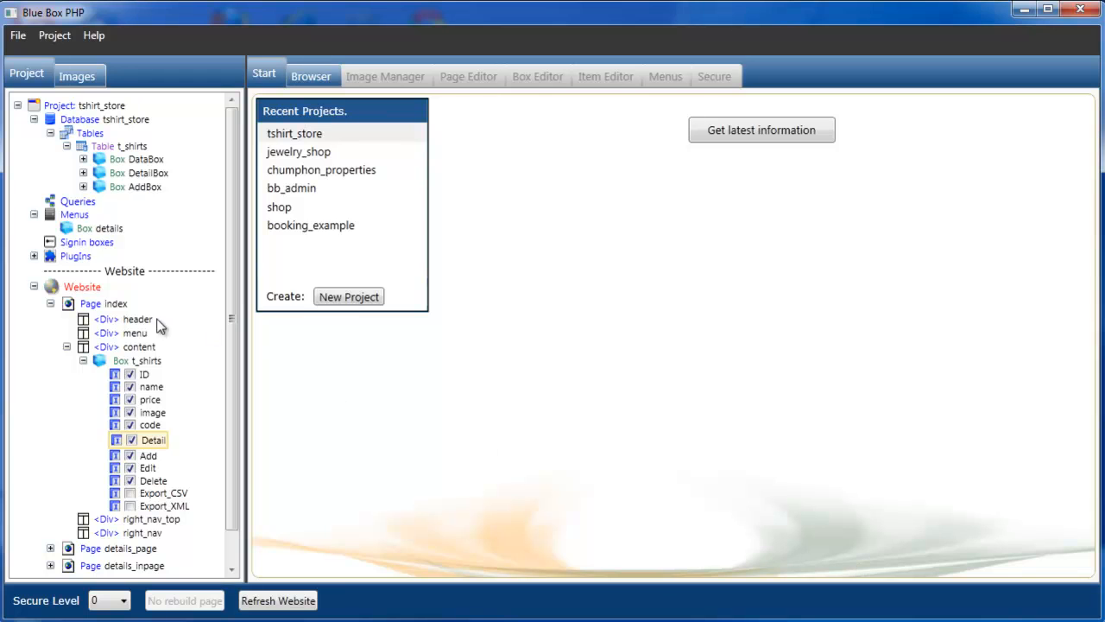
Rebuild the index page and test the overlay Detail links of the Bootis and Hercules shirts.
{"action": "left_click", "coordinate": [97, 309]}
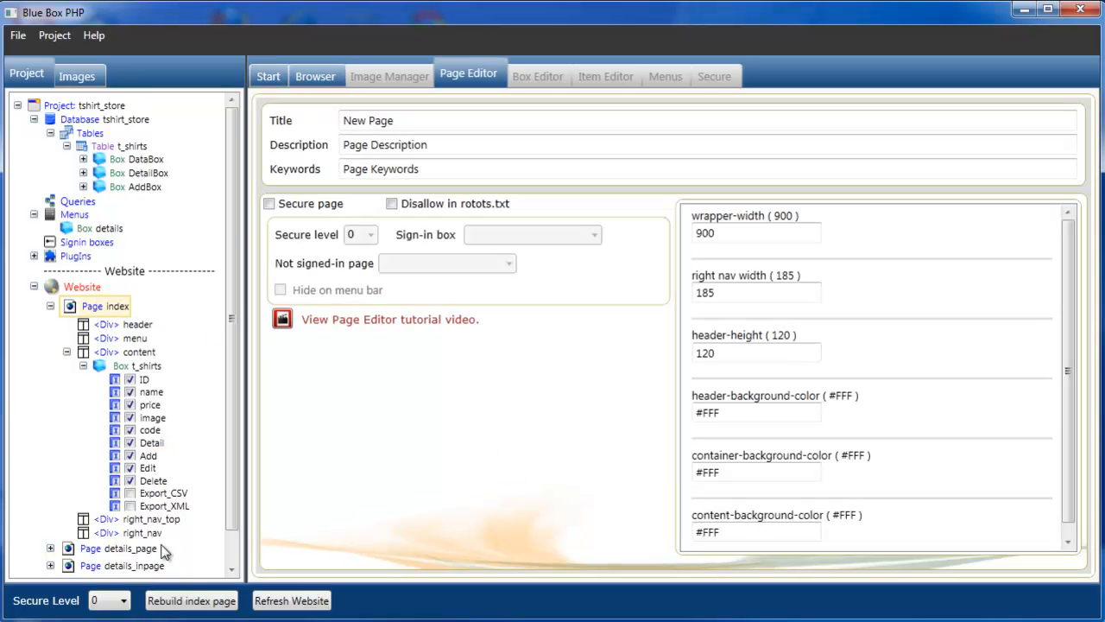
{"action": "left_click", "coordinate": [194, 600]}
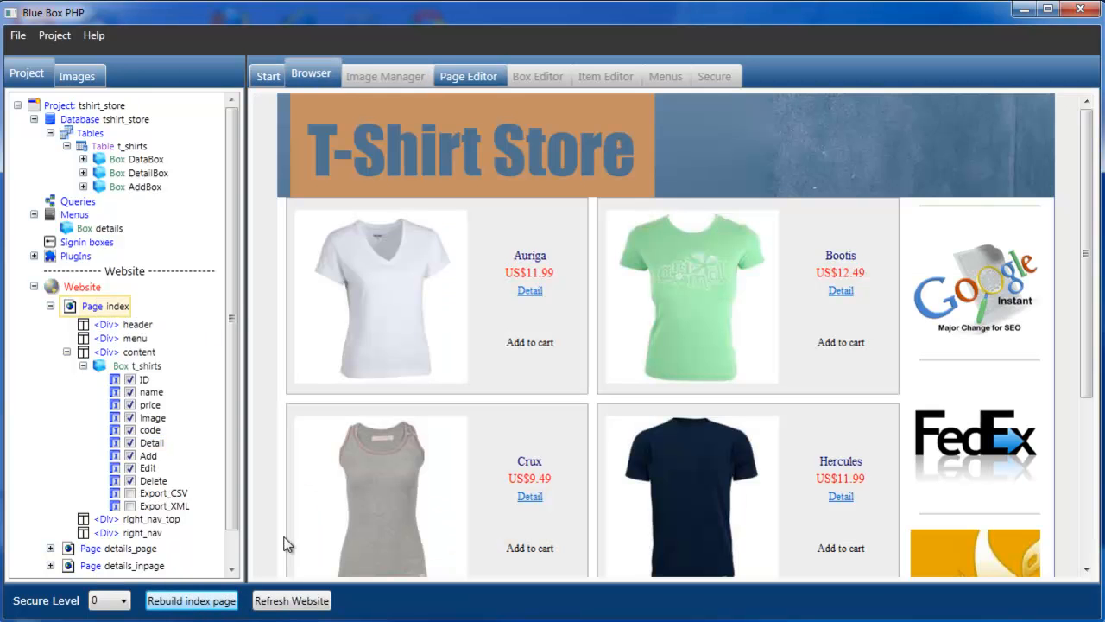
{"action": "left_click", "coordinate": [841, 291]}
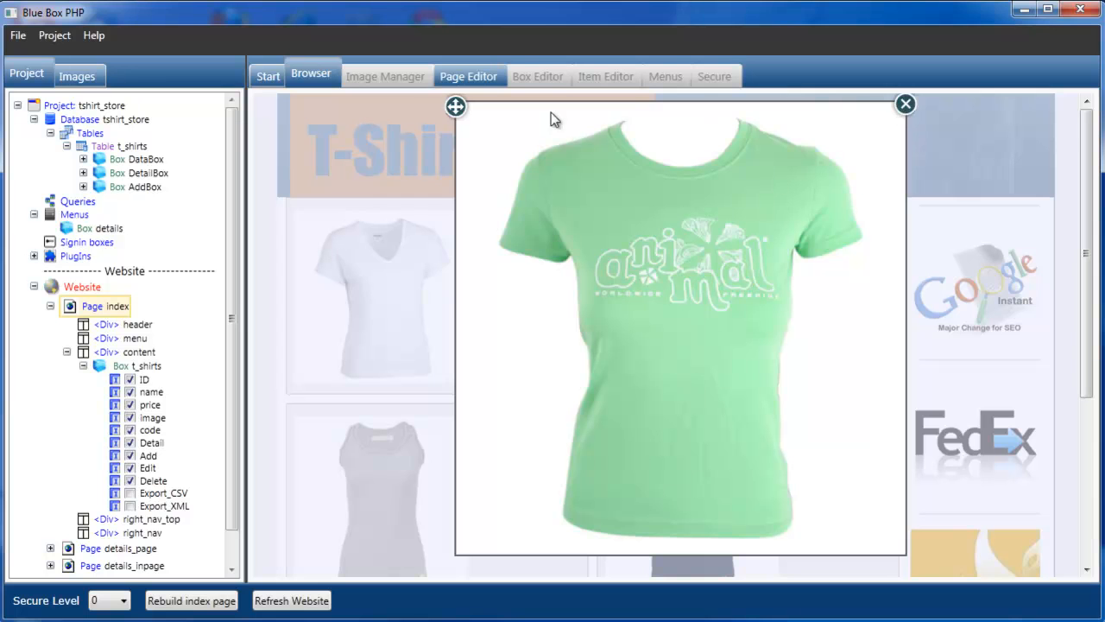
{"action": "left_click_drag", "start_coordinate": [452, 104], "coordinate": [426, 127]}
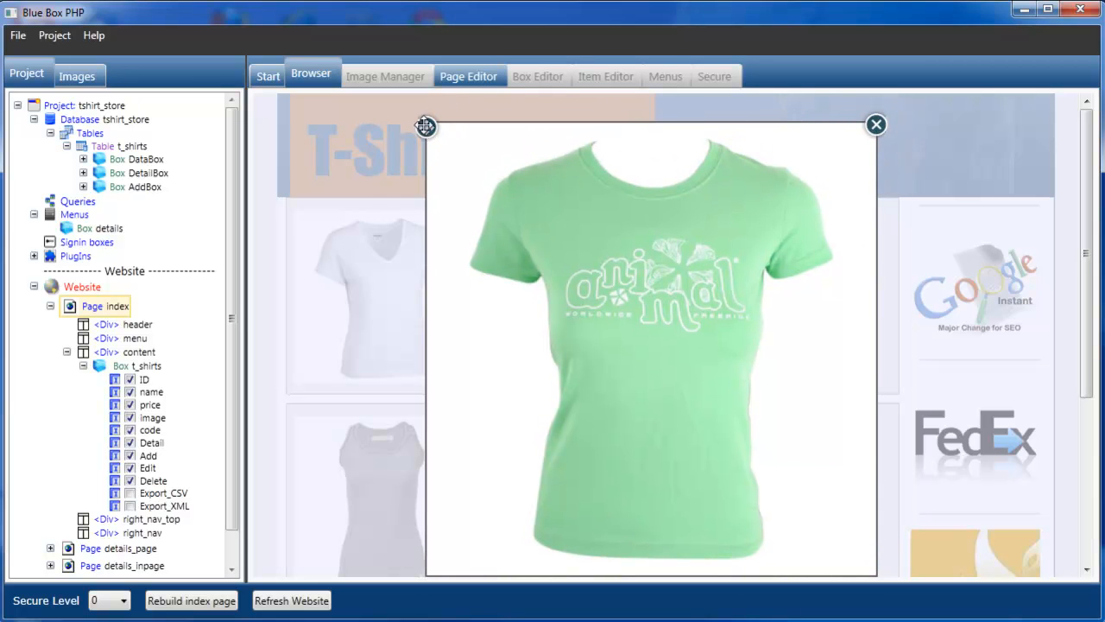
{"action": "left_click", "coordinate": [876, 127]}
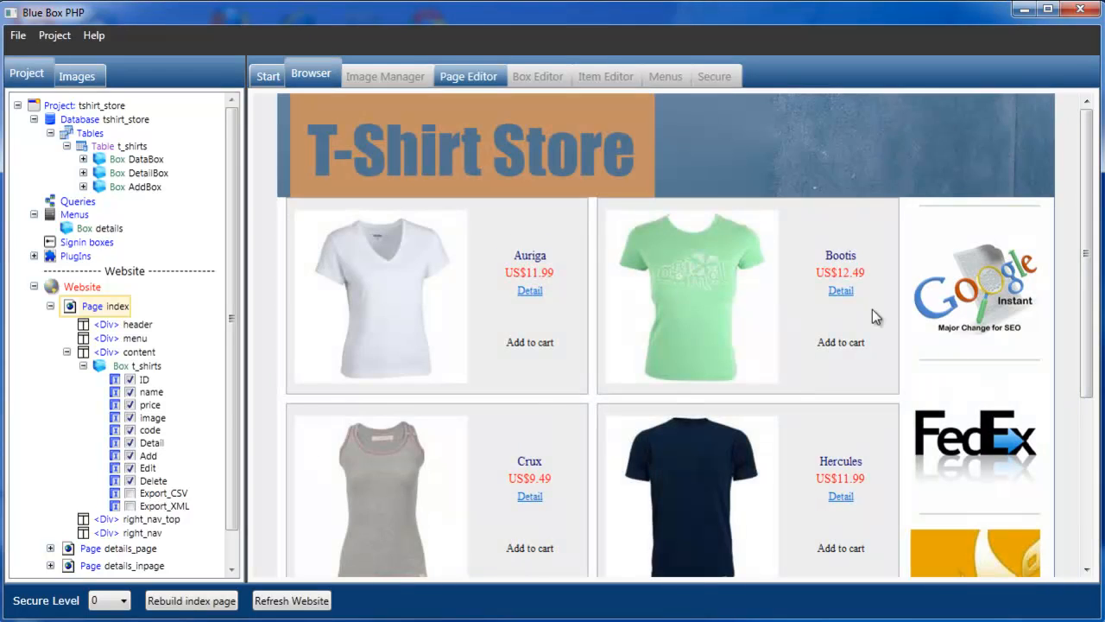
{"action": "left_click", "coordinate": [840, 495]}
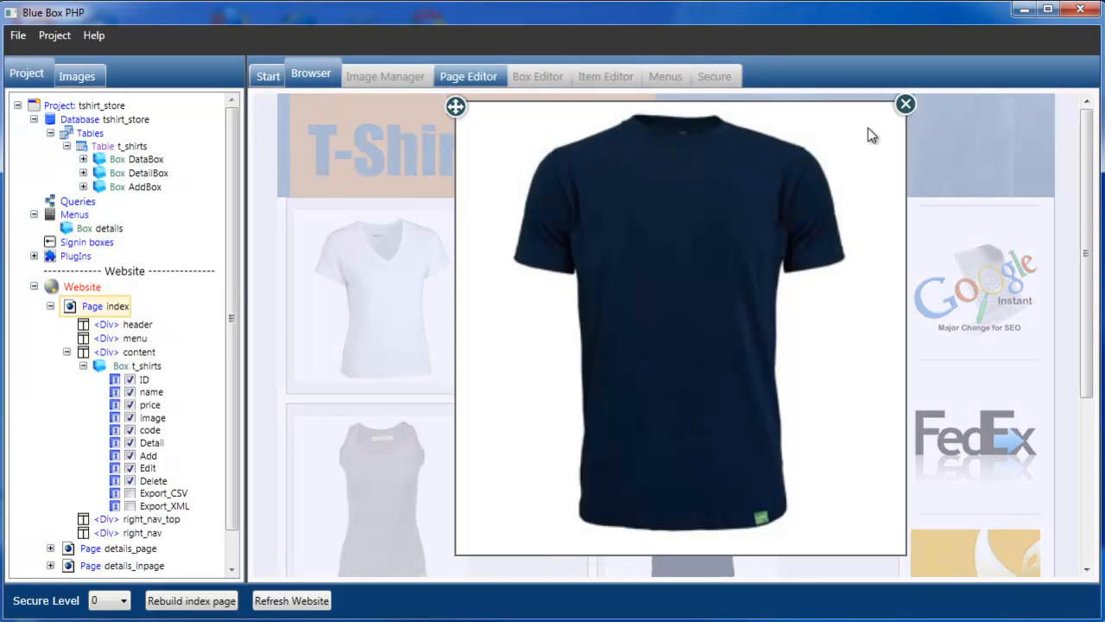
{"action": "left_click", "coordinate": [906, 105]}
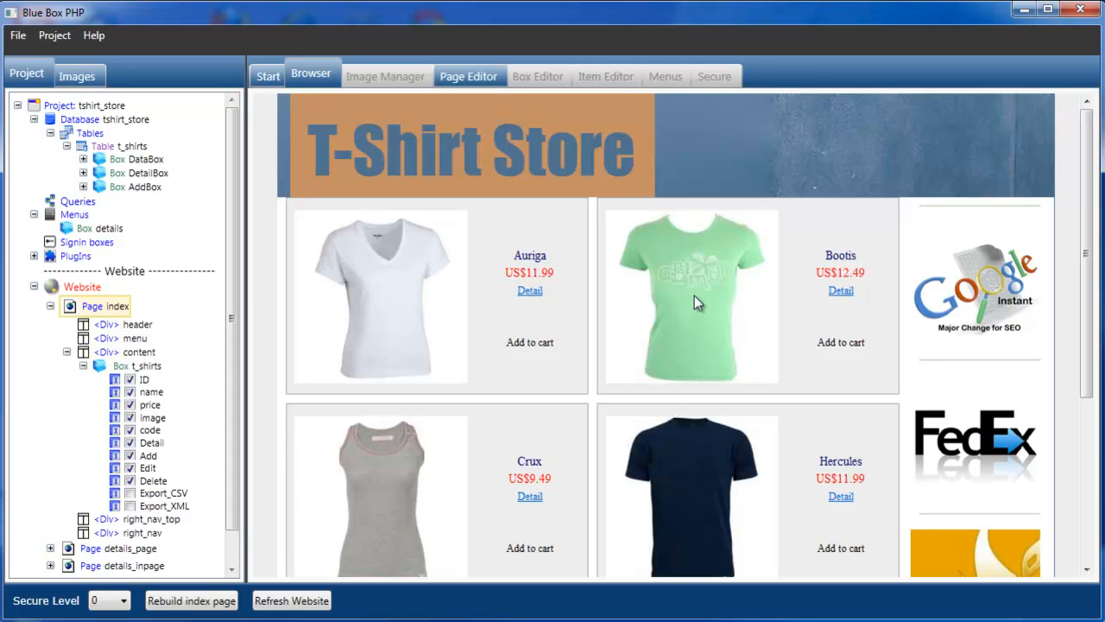
Collapse the index page and expand the t_shirts box items in the product_cards div of the details_inpage page.
{"action": "left_click", "coordinate": [50, 307]}
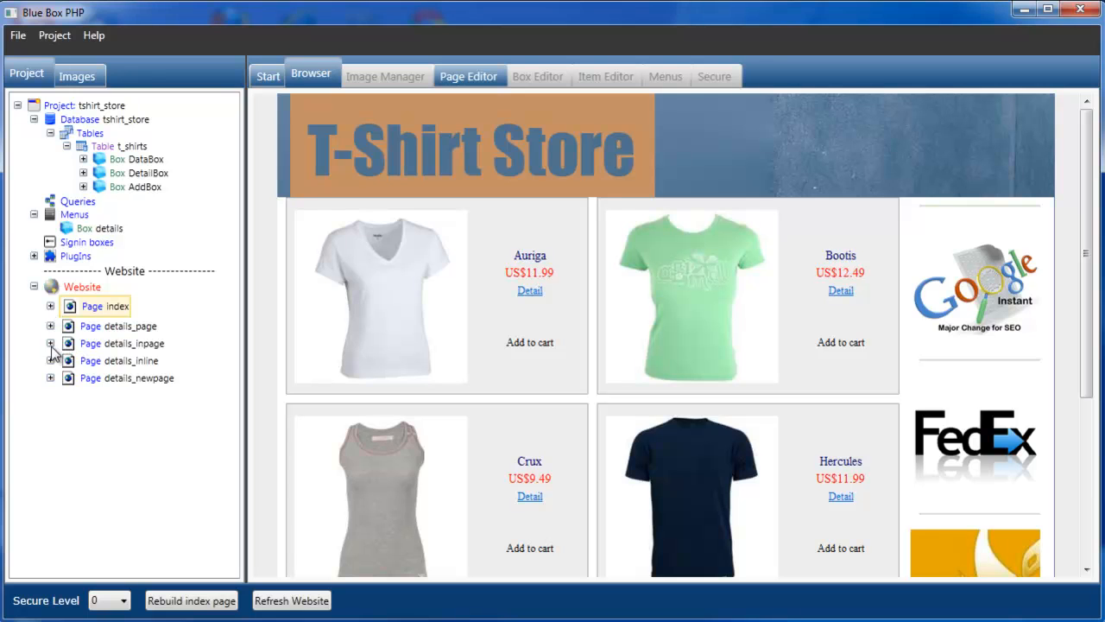
{"action": "left_click", "coordinate": [50, 344]}
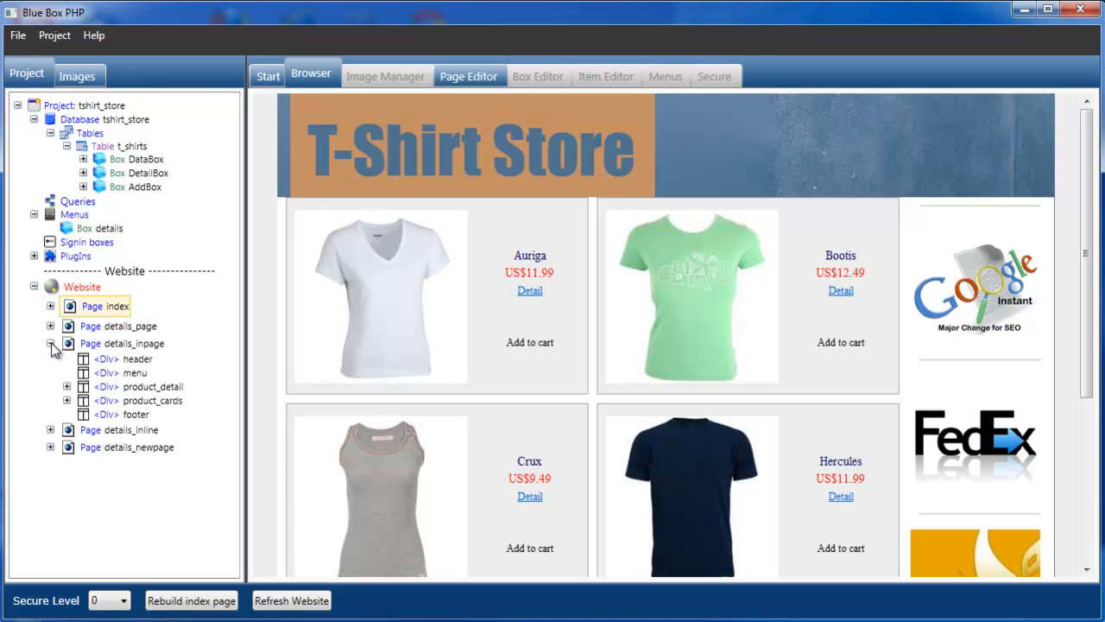
{"action": "left_click", "coordinate": [67, 401]}
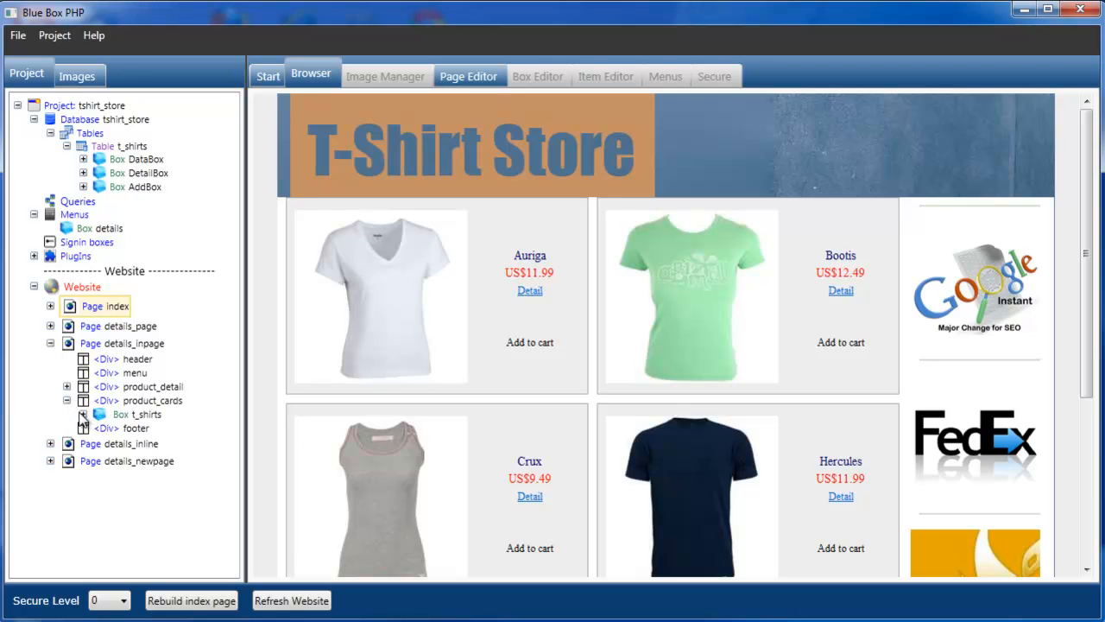
{"action": "left_click", "coordinate": [83, 414]}
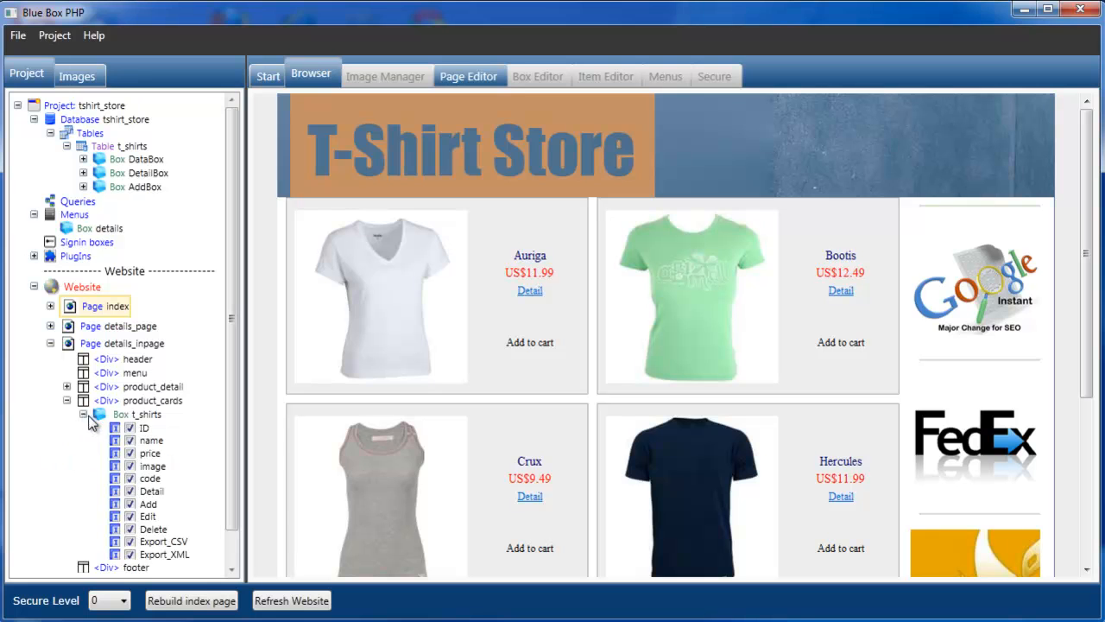
Edit the product_cards Detail link item, choosing Details In the same page as the destination with ID as the unique field.
{"action": "left_click", "coordinate": [156, 493]}
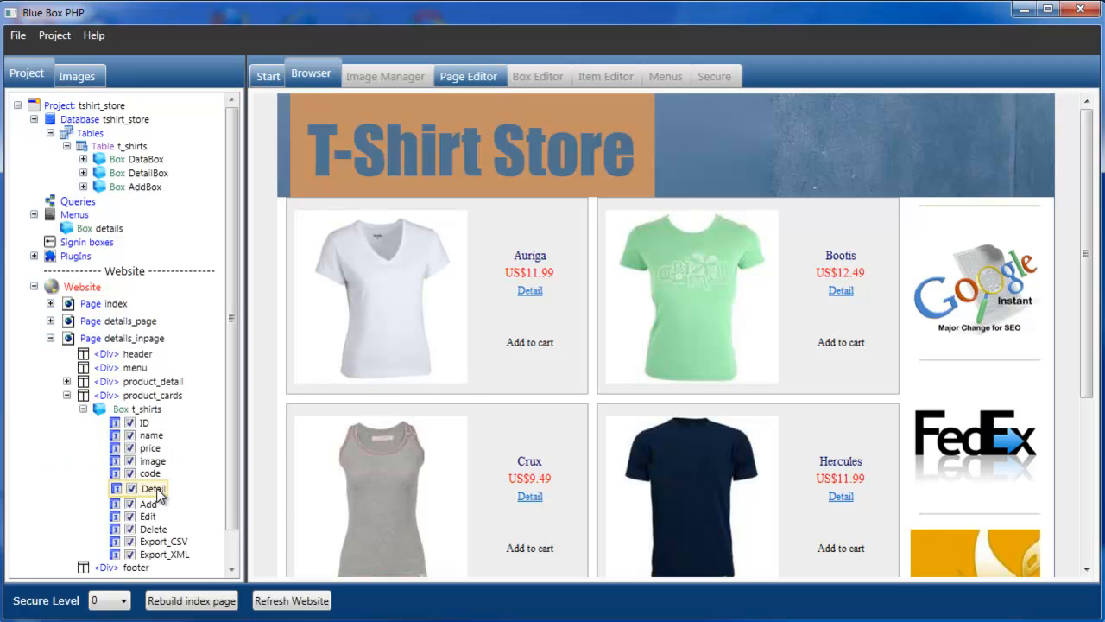
{"action": "right_click", "coordinate": [166, 491]}
{"action": "left_click", "coordinate": [193, 503]}
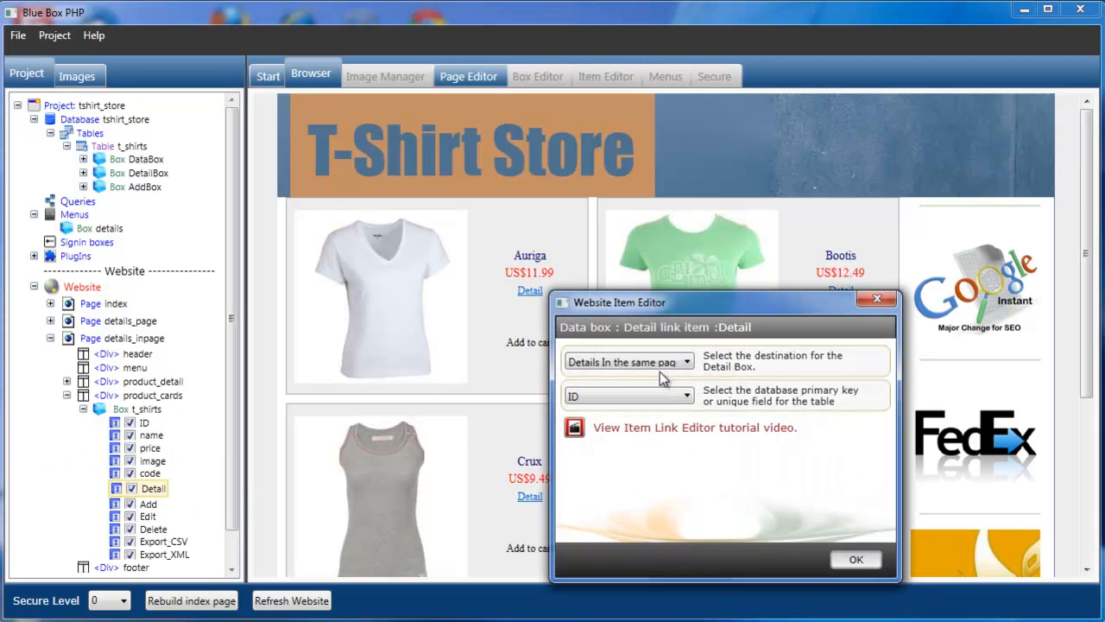
{"action": "left_click", "coordinate": [686, 370]}
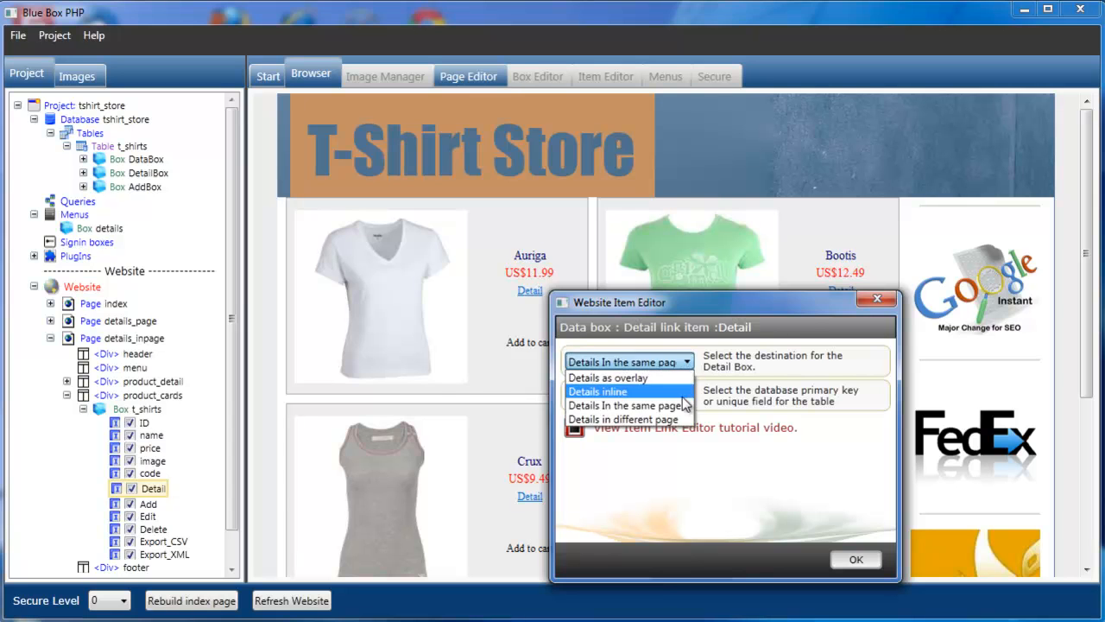
{"action": "left_click", "coordinate": [678, 405]}
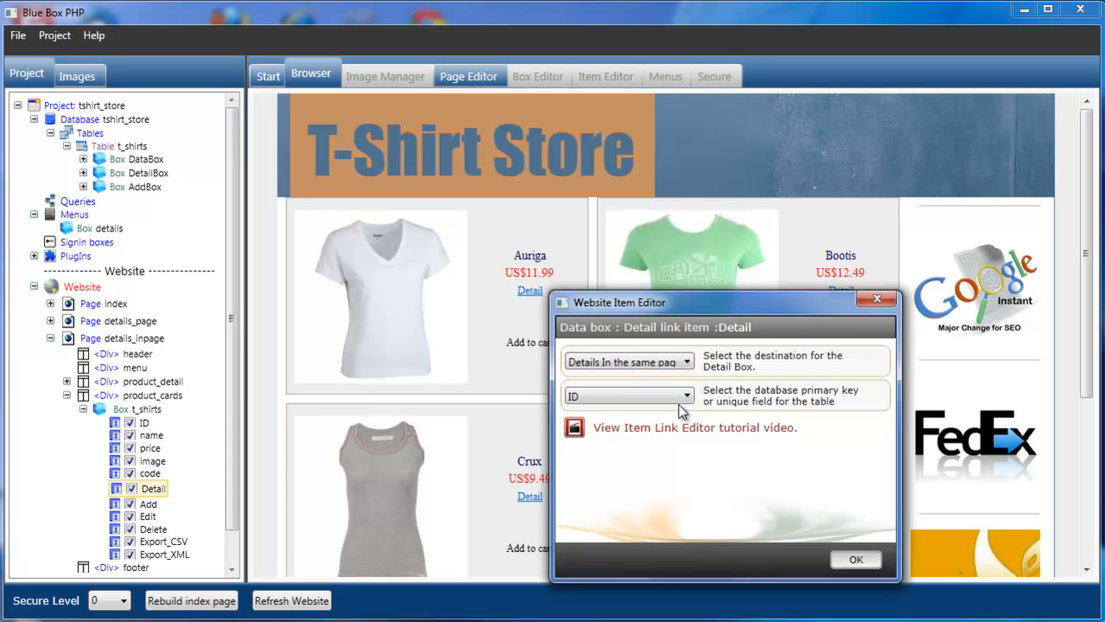
{"action": "left_click", "coordinate": [848, 560]}
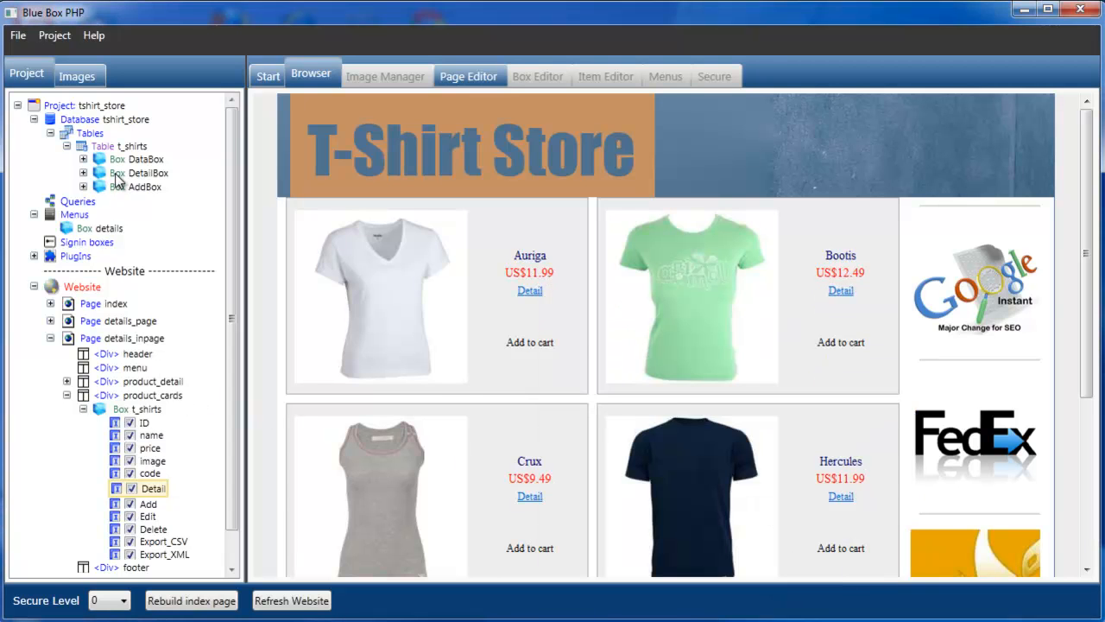
Check the box inside the product_detail div and rebuild the details_inpage page.
{"action": "left_click", "coordinate": [68, 383]}
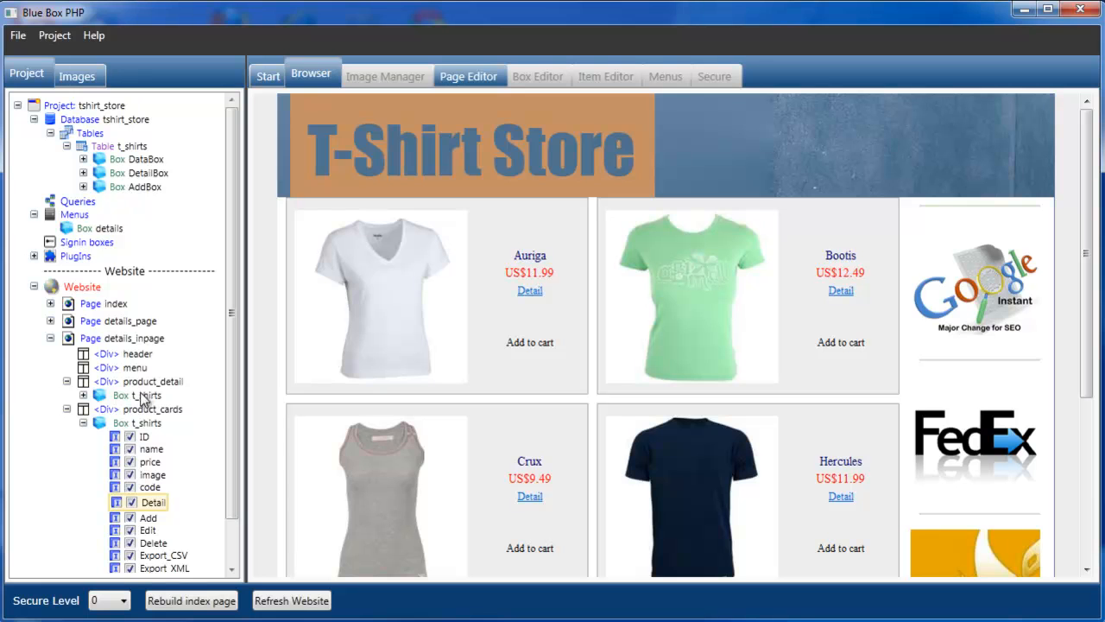
{"action": "left_click", "coordinate": [66, 381]}
{"action": "left_click", "coordinate": [92, 341]}
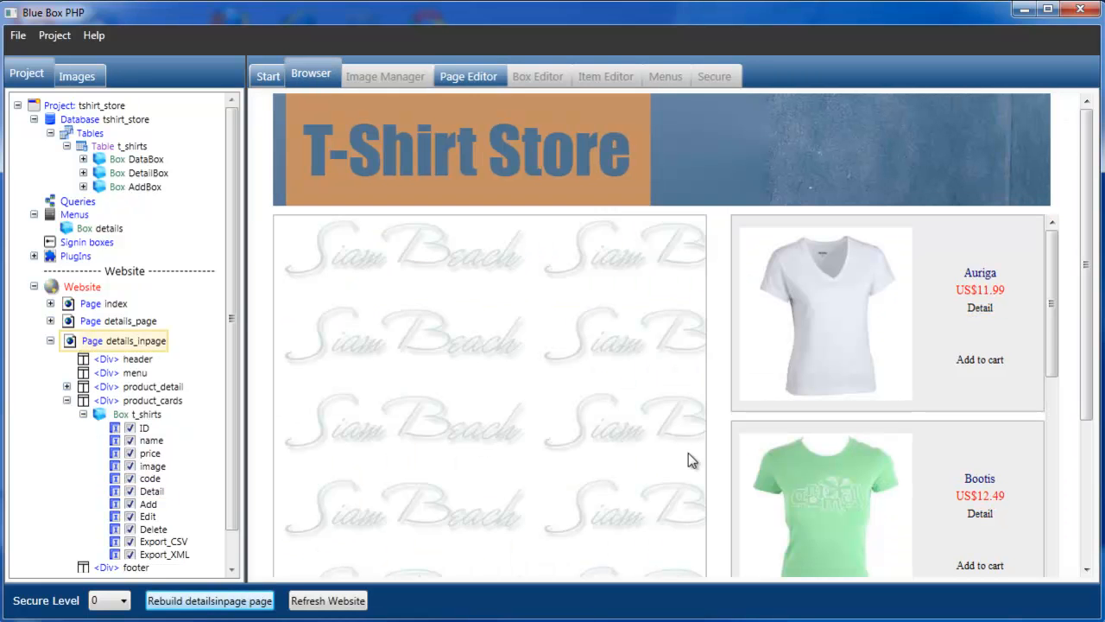
Test the same-page Detail links of the Auriga, Bootis and Crux shirts in the rebuilt details_inpage page.
{"action": "left_click_drag", "start_coordinate": [1051, 313], "coordinate": [1054, 282]}
{"action": "left_click", "coordinate": [981, 309]}
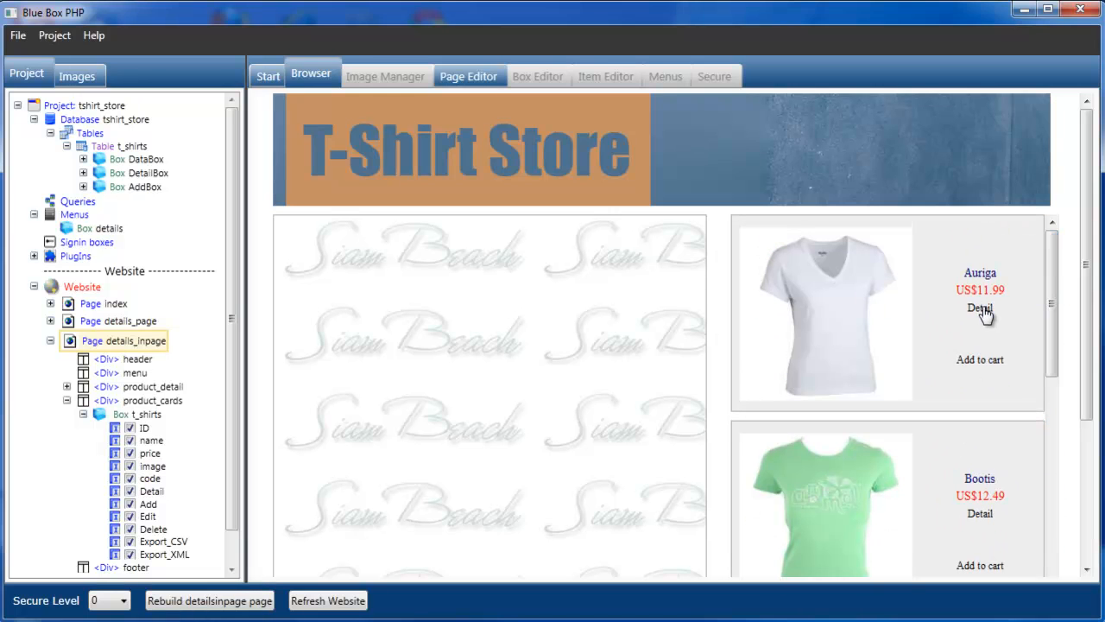
{"action": "left_click_drag", "start_coordinate": [1086, 310], "coordinate": [1092, 368]}
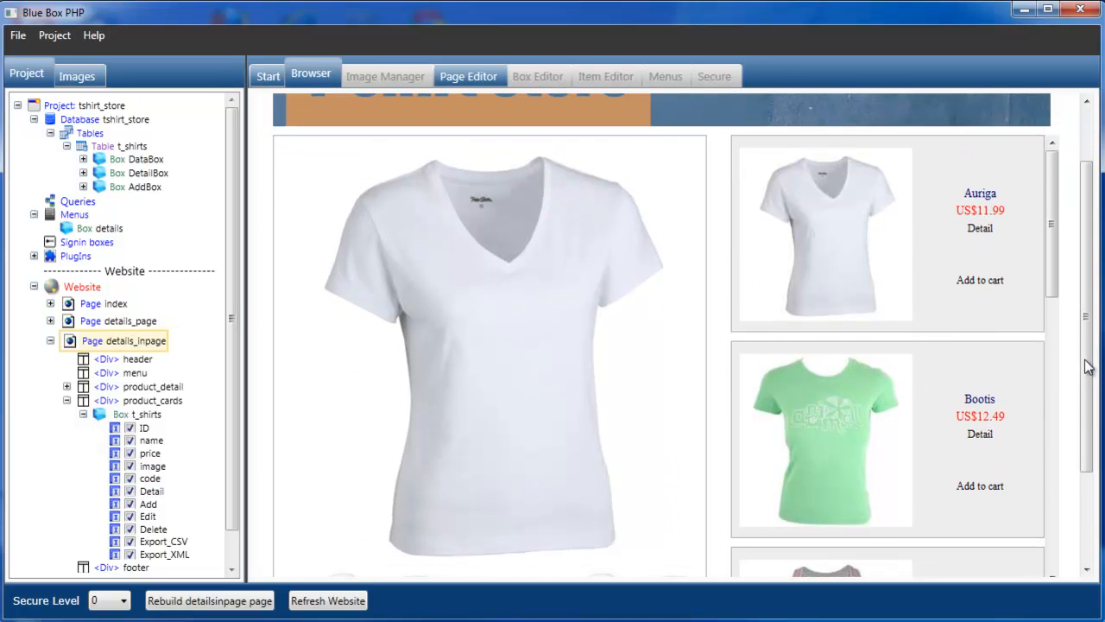
{"action": "left_click", "coordinate": [983, 437]}
{"action": "left_click_drag", "start_coordinate": [1057, 183], "coordinate": [1053, 290]}
{"action": "left_click", "coordinate": [981, 316]}
{"action": "mouse_move", "coordinate": [536, 285]}
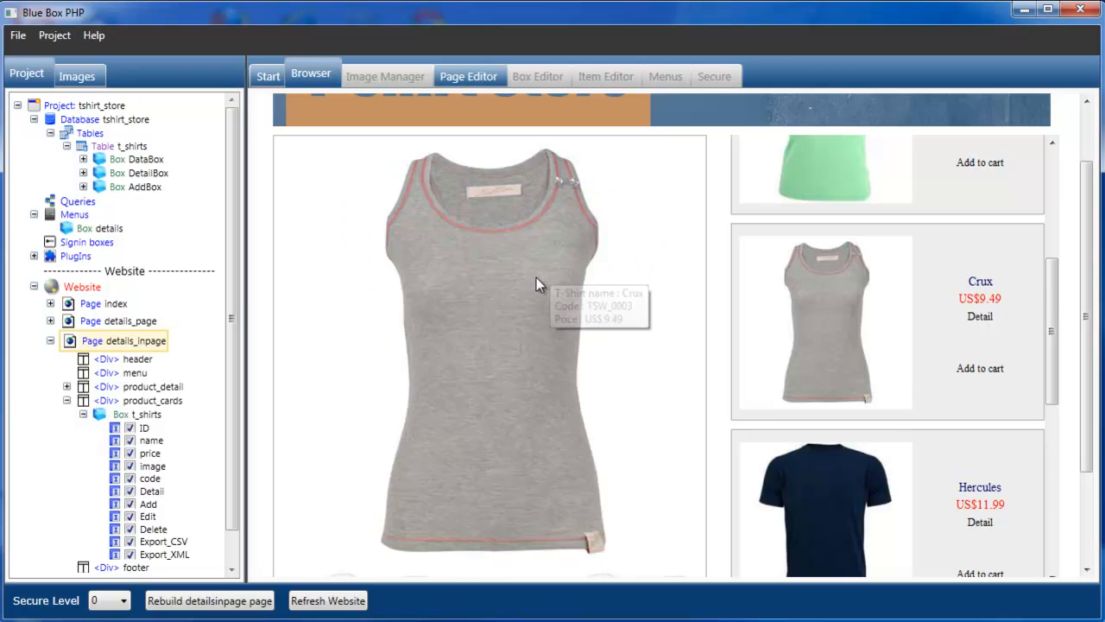
Expand the product_detail div of the details_inpage page and test the Mensa shirt's same-page Detail link.
{"action": "left_click", "coordinate": [67, 386]}
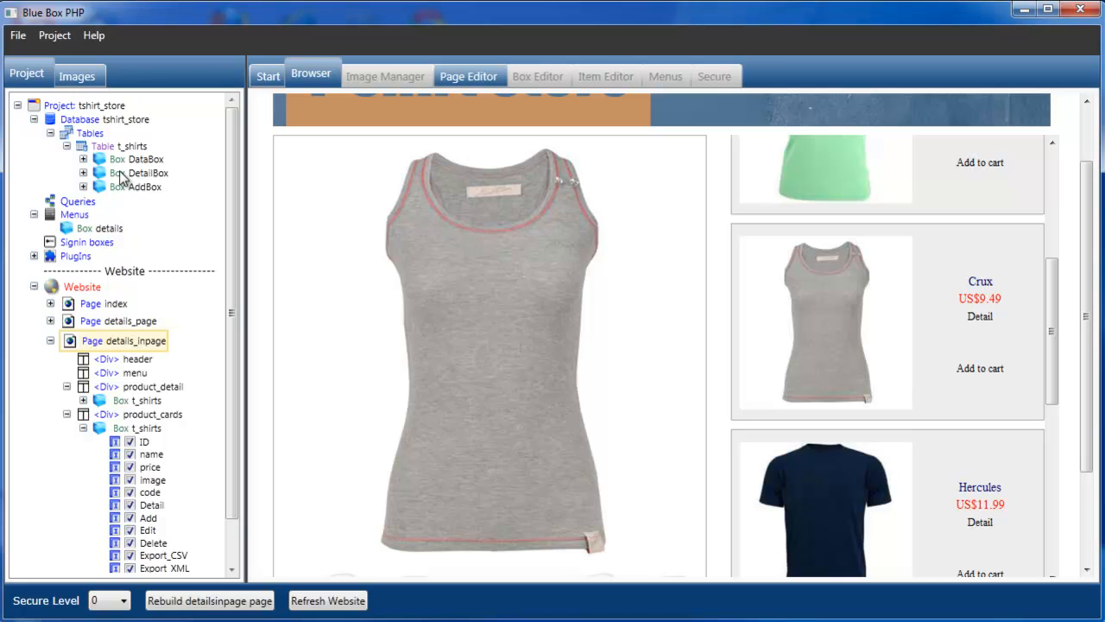
{"action": "left_click_drag", "start_coordinate": [1051, 367], "coordinate": [1054, 465]}
{"action": "left_click", "coordinate": [981, 435]}
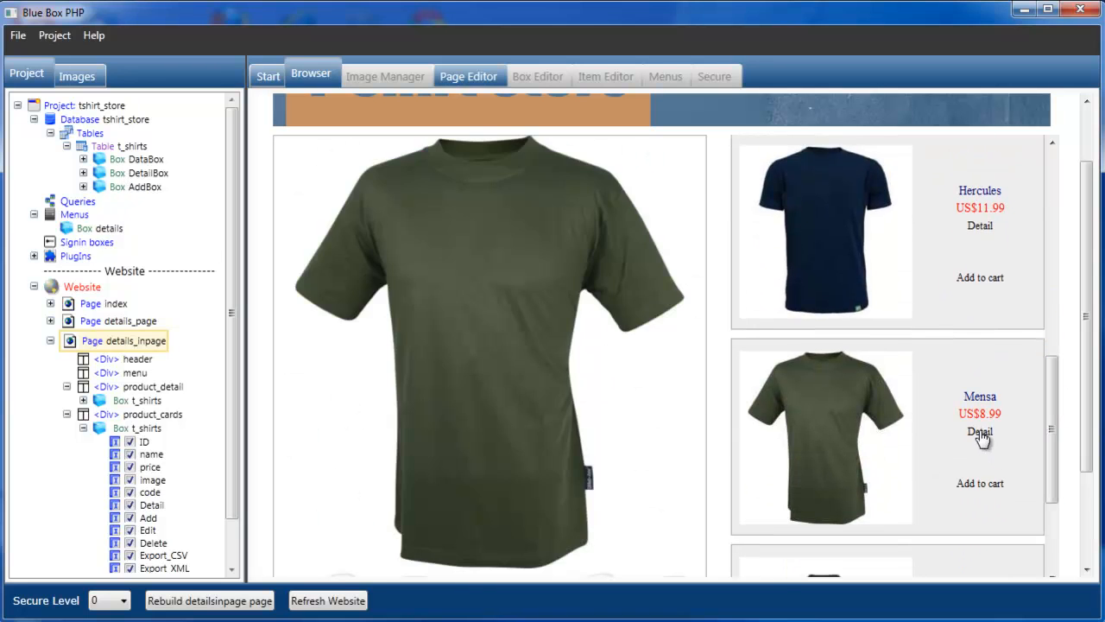
Collapse details_inpage, expand details_newpage, and check the box inside the content div of the details_page page.
{"action": "left_click", "coordinate": [49, 341]}
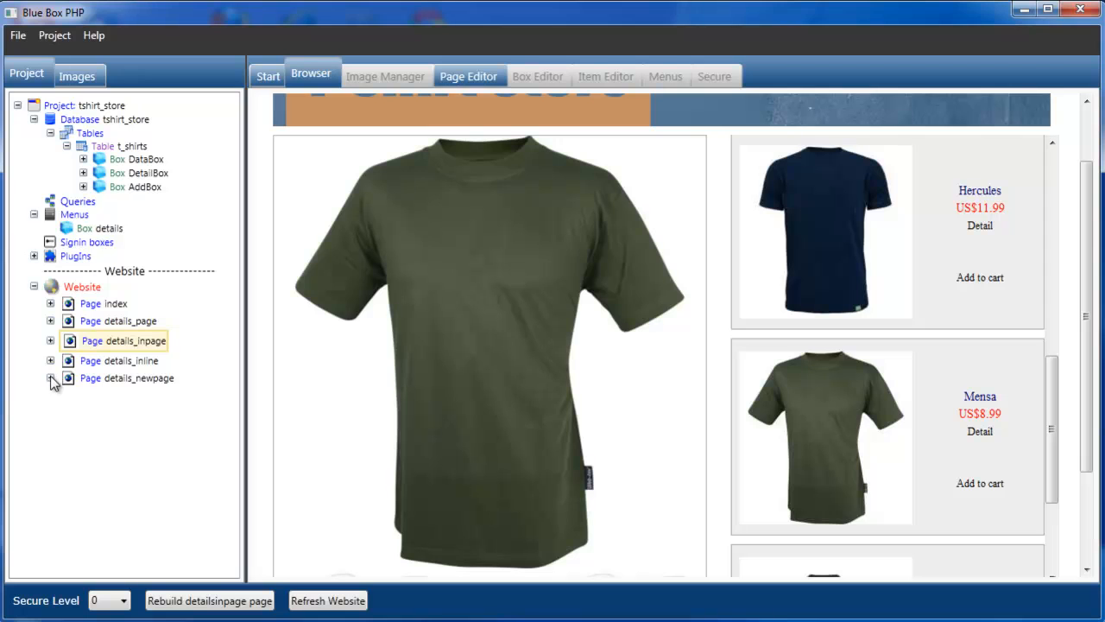
{"action": "left_click", "coordinate": [51, 378]}
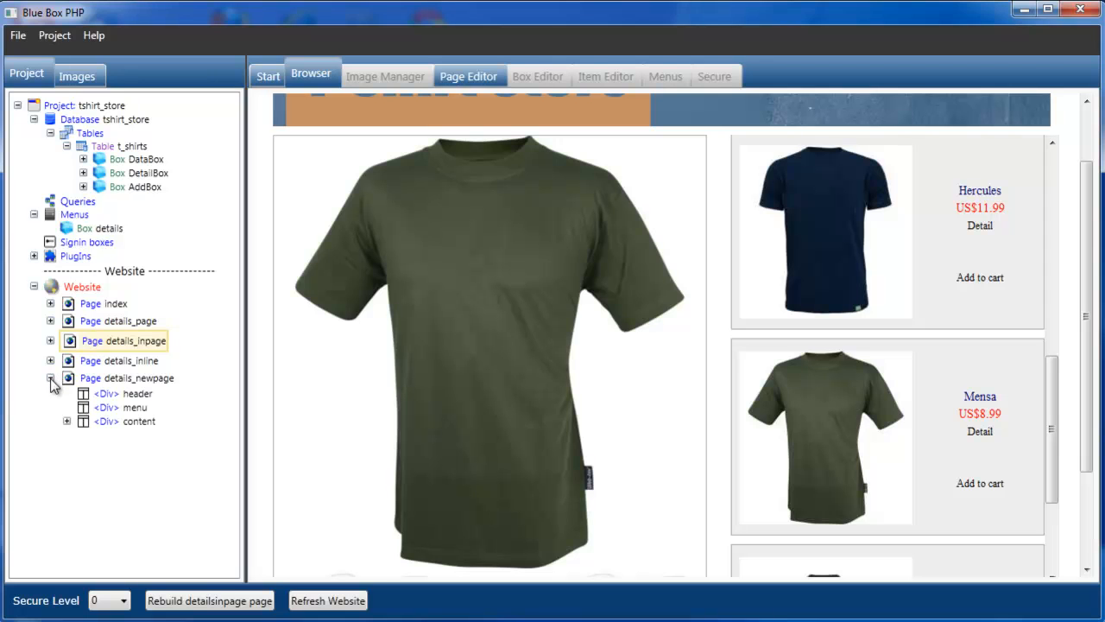
{"action": "left_click", "coordinate": [50, 320]}
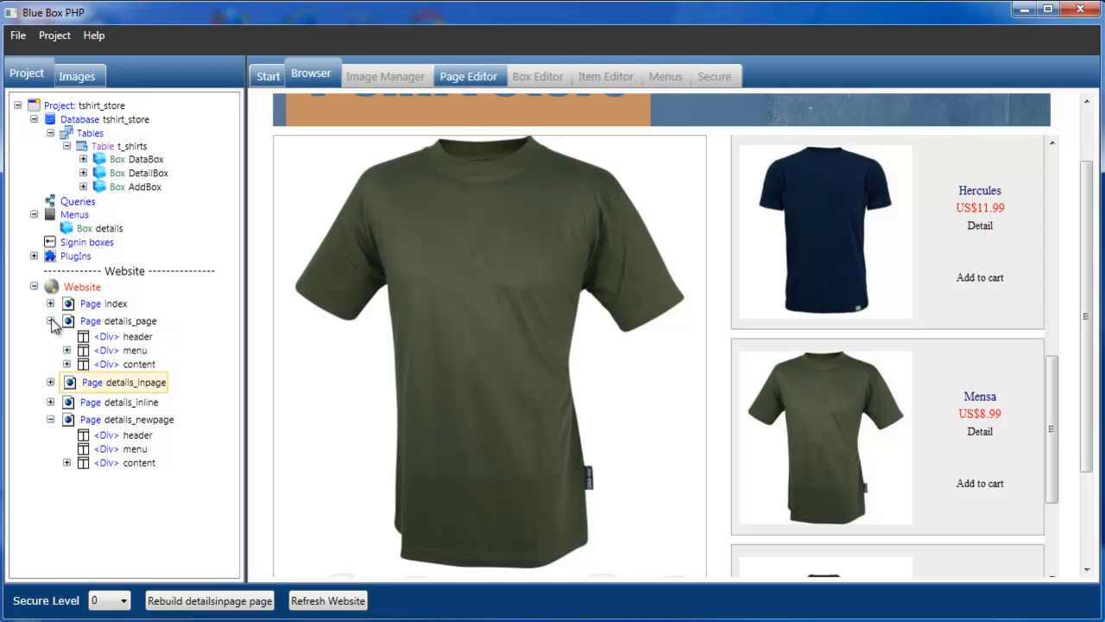
{"action": "left_click", "coordinate": [67, 364]}
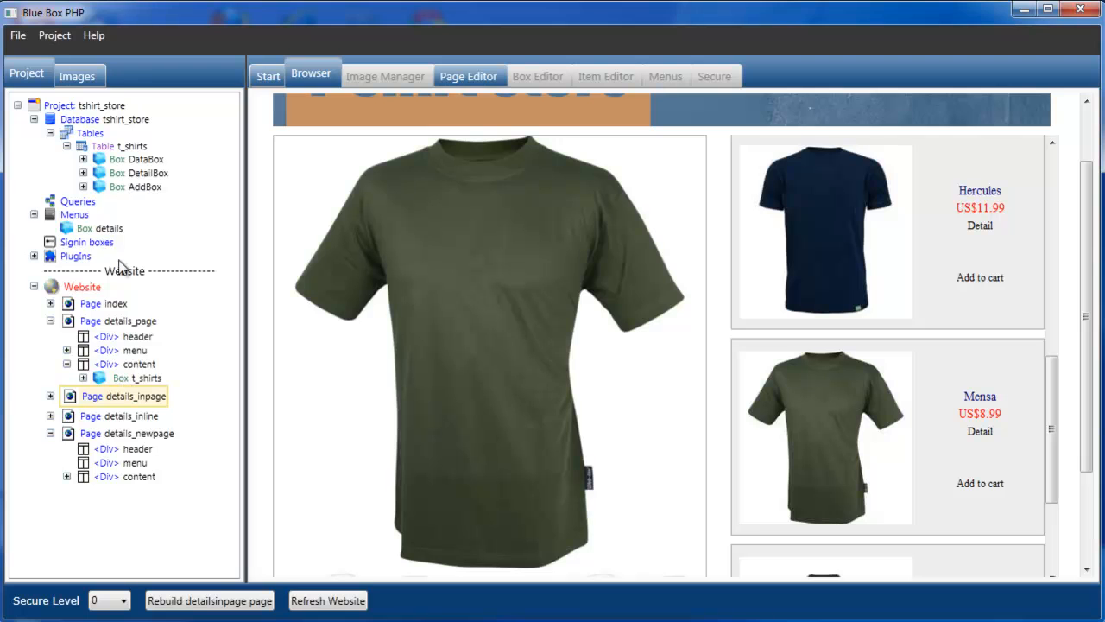
{"action": "left_click", "coordinate": [50, 320]}
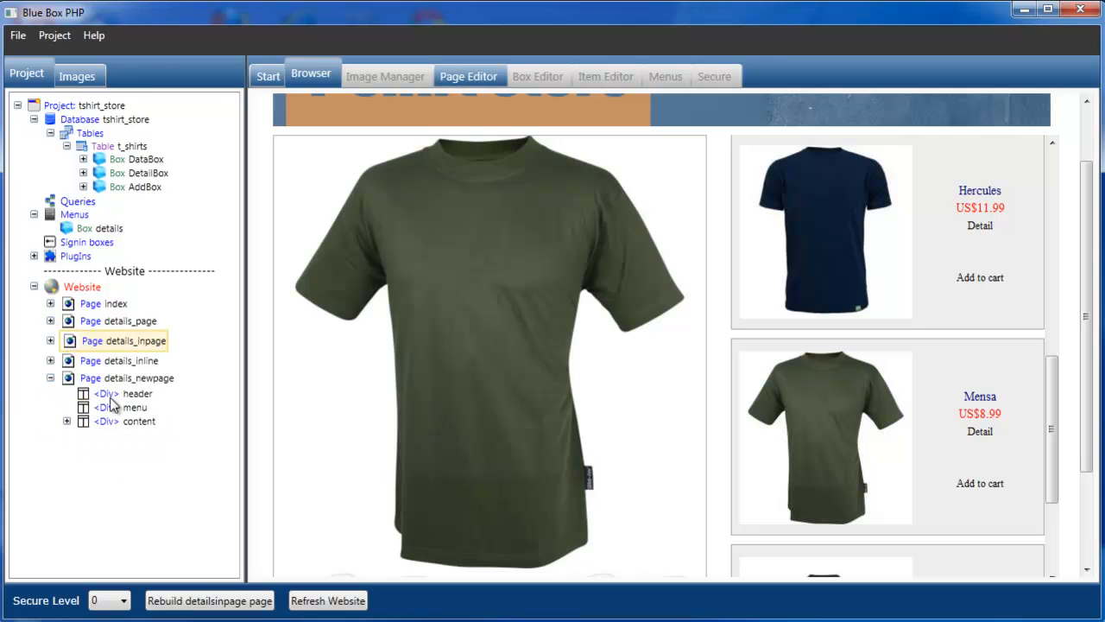
Edit the details_newpage Detail link item with Details in different page as destination, ID as unique field, details_page as page and self as target.
{"action": "left_click", "coordinate": [67, 420]}
{"action": "left_click", "coordinate": [83, 436]}
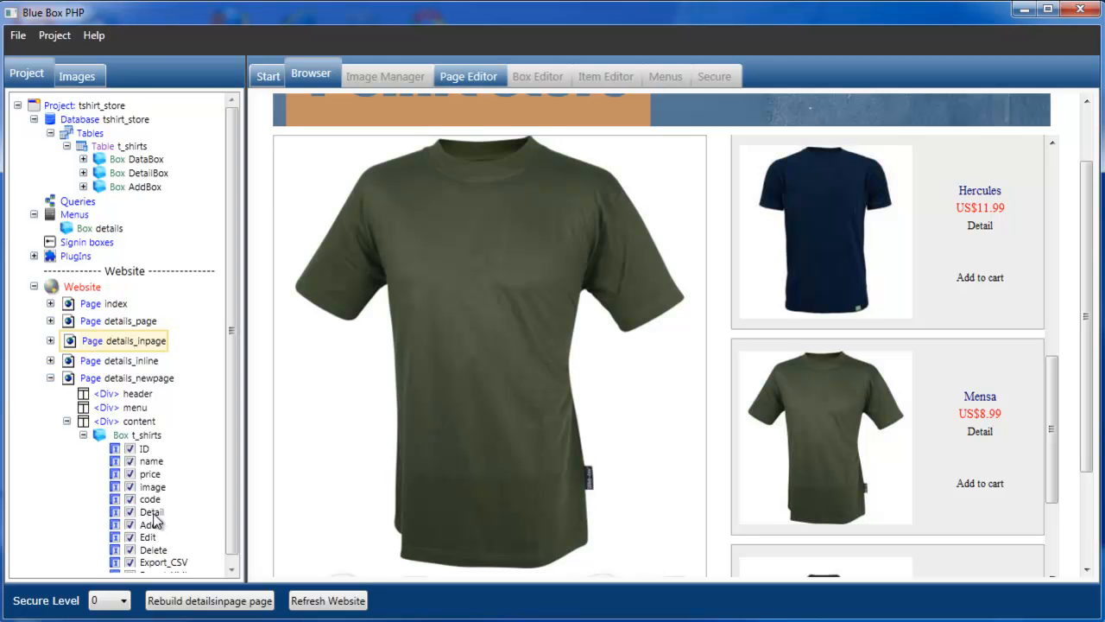
{"action": "right_click", "coordinate": [152, 513]}
{"action": "left_click", "coordinate": [187, 524]}
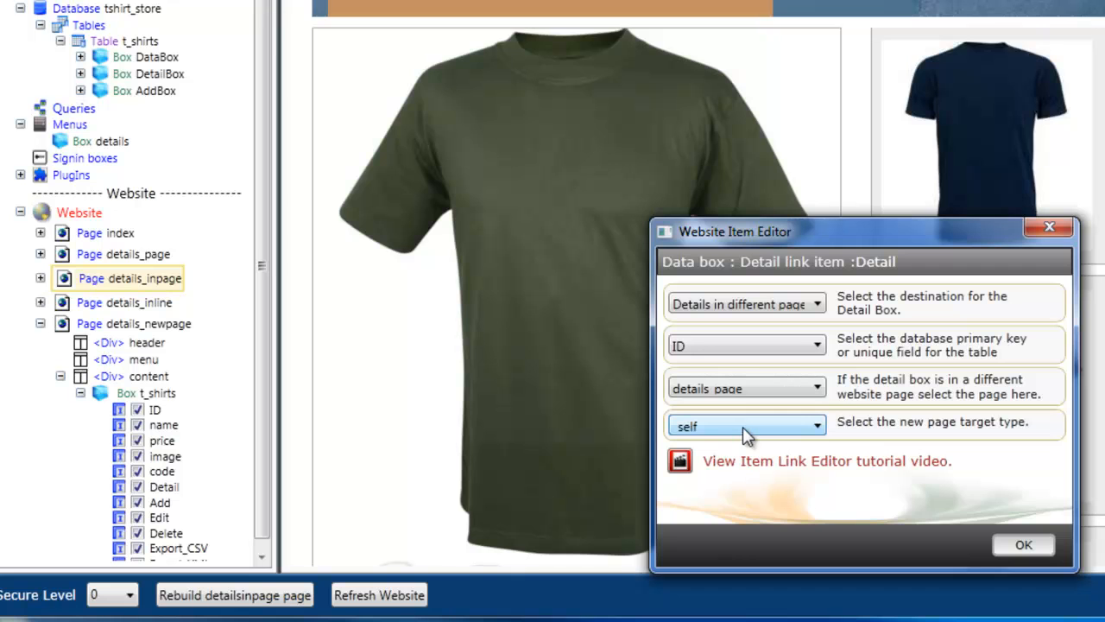
{"action": "left_click", "coordinate": [1024, 544]}
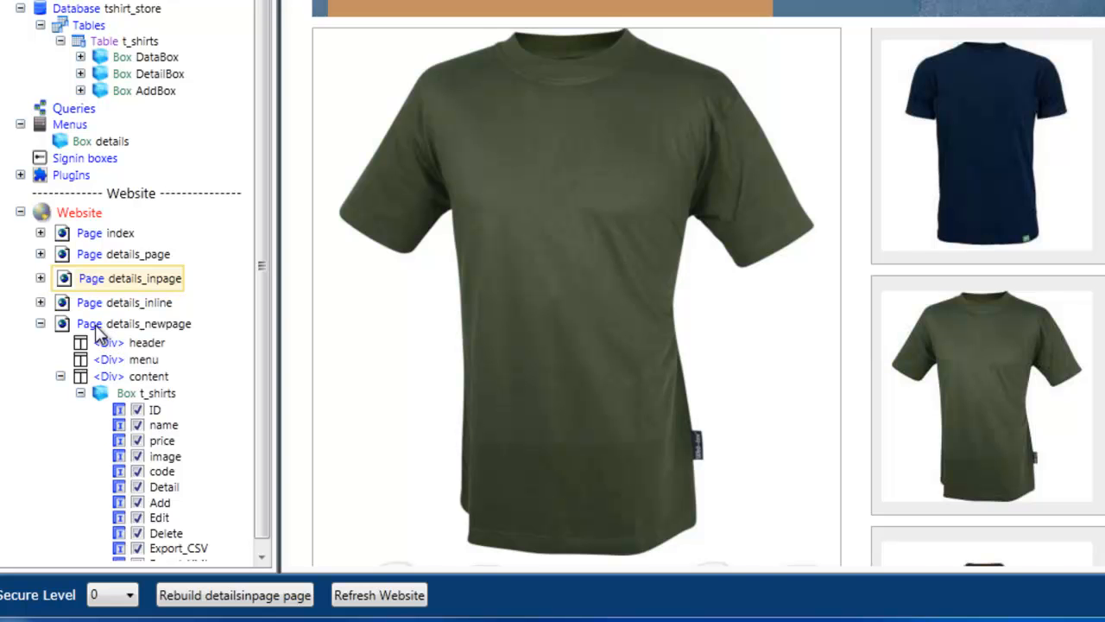
Rebuild the details_newpage page and test the Auriga shirt's Detail link, returning through Back to T-Shirts.
{"action": "left_click", "coordinate": [95, 332]}
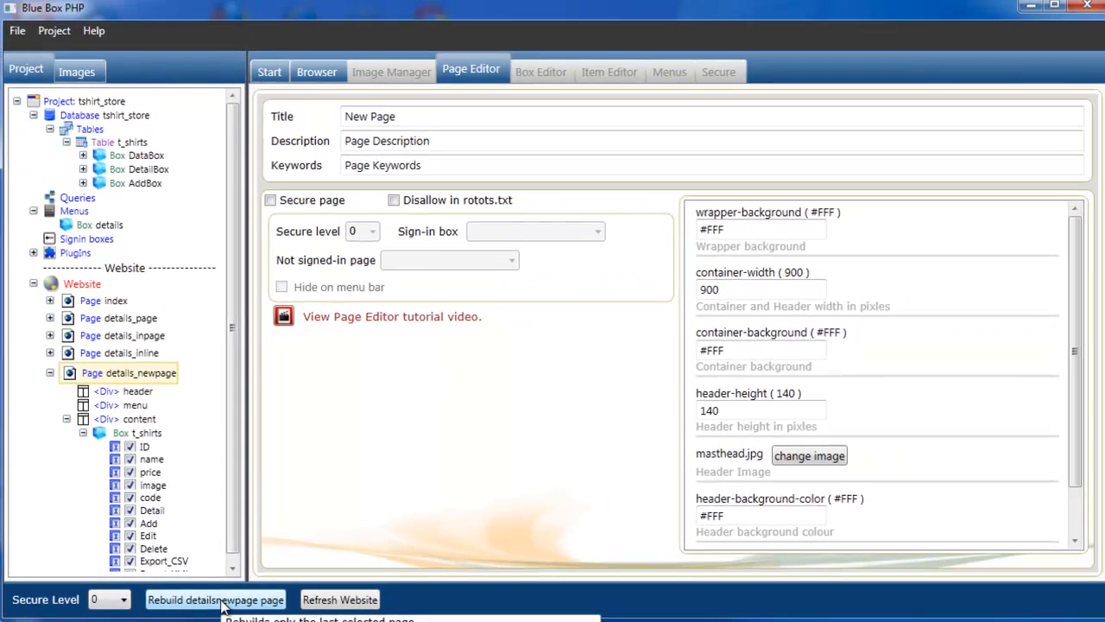
{"action": "left_click", "coordinate": [221, 604]}
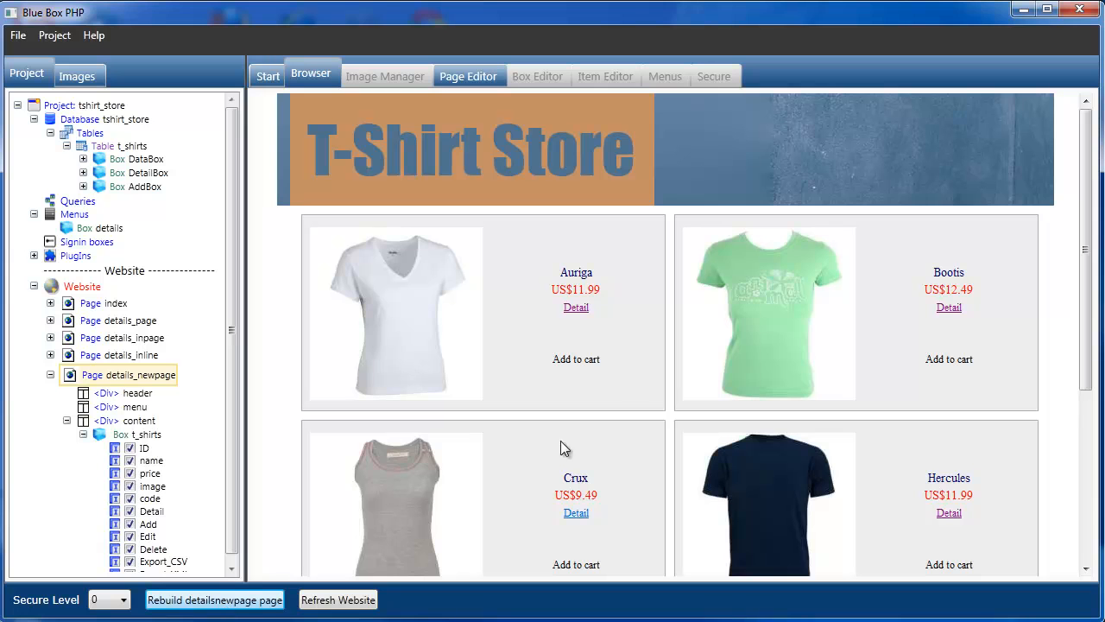
{"action": "mouse_move", "coordinate": [1086, 250]}
{"action": "left_mouse_down"}
{"action": "mouse_move", "coordinate": [1078, 513]}
{"action": "mouse_move", "coordinate": [1092, 256]}
{"action": "left_mouse_up"}
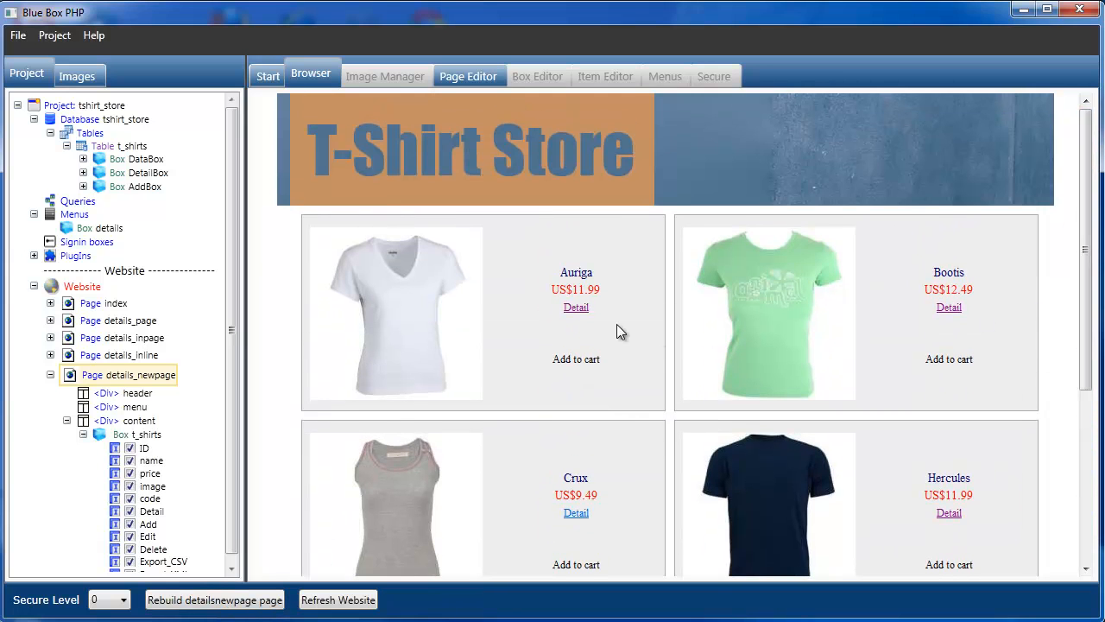
{"action": "left_click", "coordinate": [575, 308]}
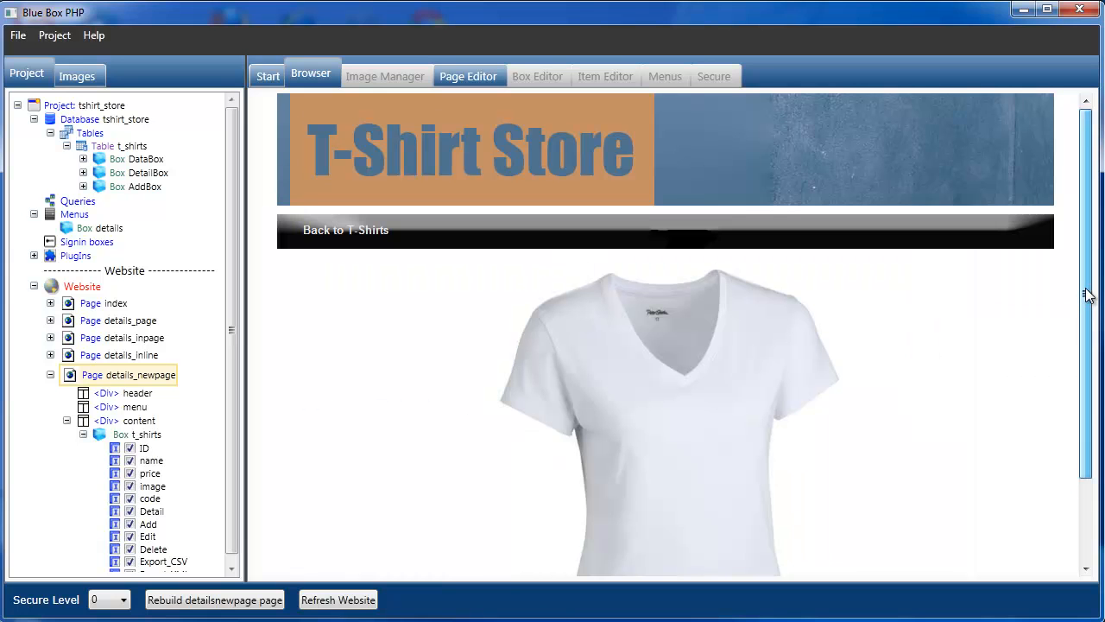
{"action": "left_click_drag", "start_coordinate": [1083, 299], "coordinate": [1092, 338]}
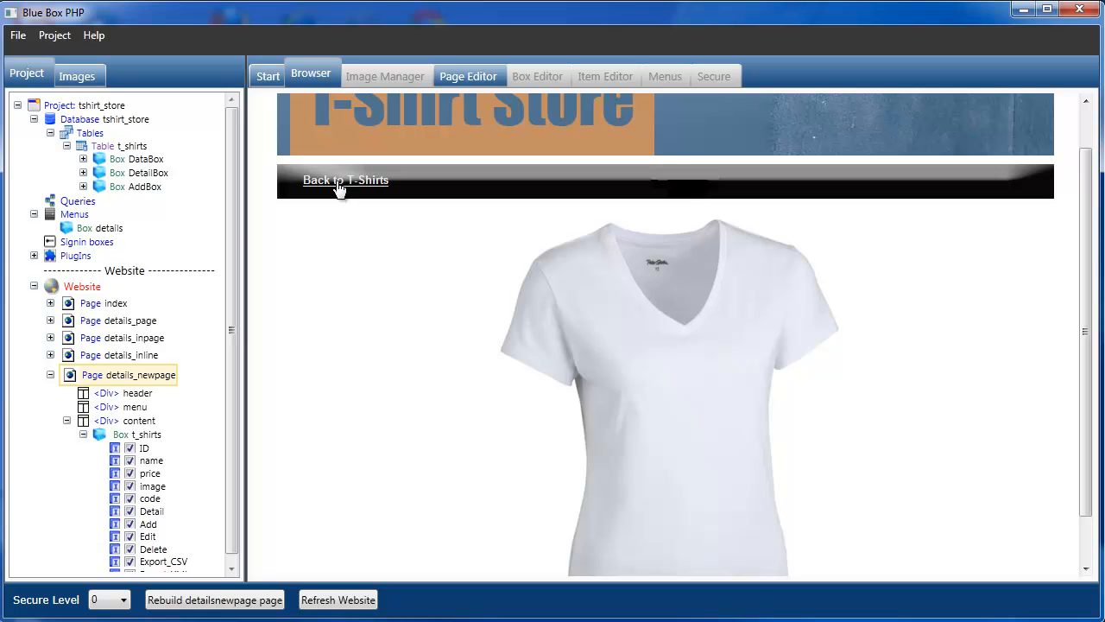
{"action": "left_click_drag", "start_coordinate": [1086, 303], "coordinate": [1087, 335]}
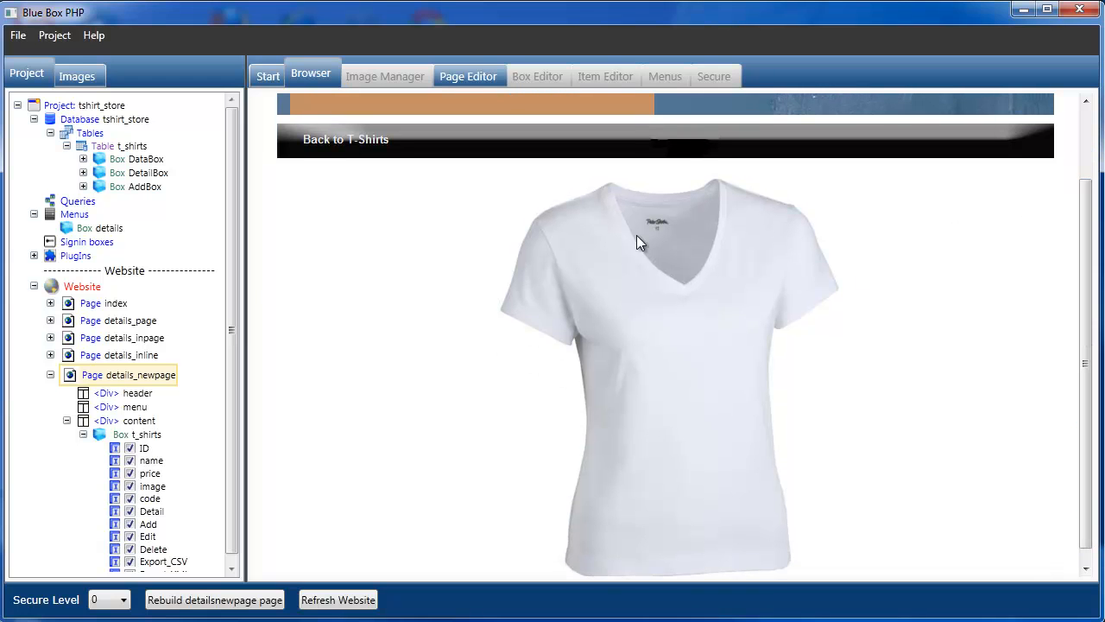
{"action": "left_click", "coordinate": [359, 142]}
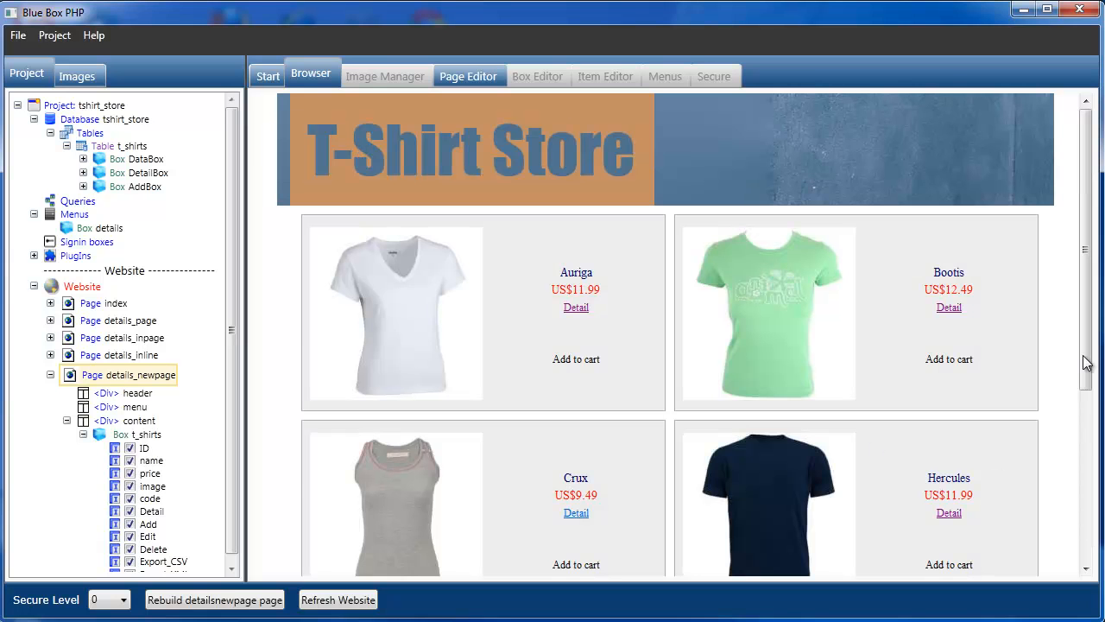
Test the Detail links of the Octans and Crux shirts, returning to the product cards through Back to T-Shirts each time.
{"action": "left_click_drag", "start_coordinate": [1088, 358], "coordinate": [1088, 518]}
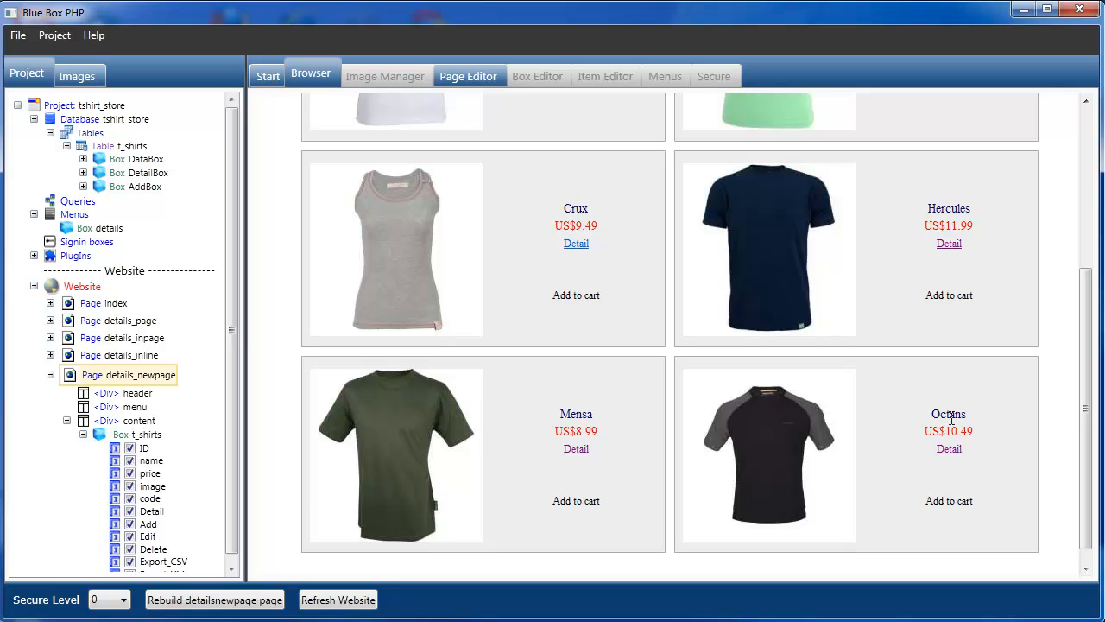
{"action": "left_click", "coordinate": [957, 457]}
{"action": "left_click_drag", "start_coordinate": [1085, 301], "coordinate": [1084, 377]}
{"action": "left_click", "coordinate": [315, 134]}
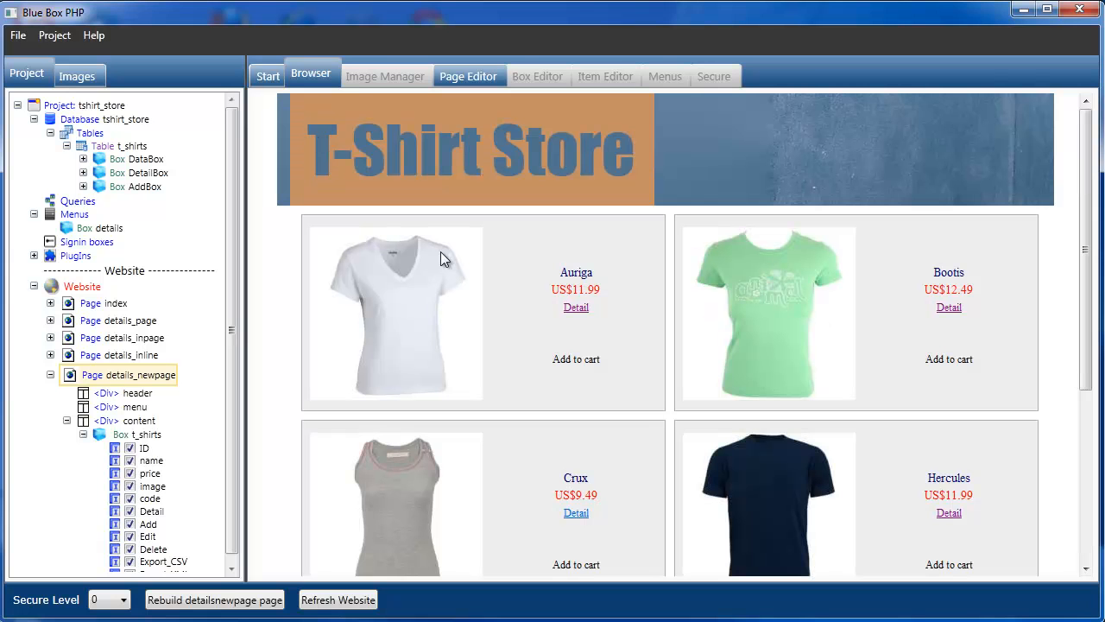
{"action": "left_click", "coordinate": [575, 512]}
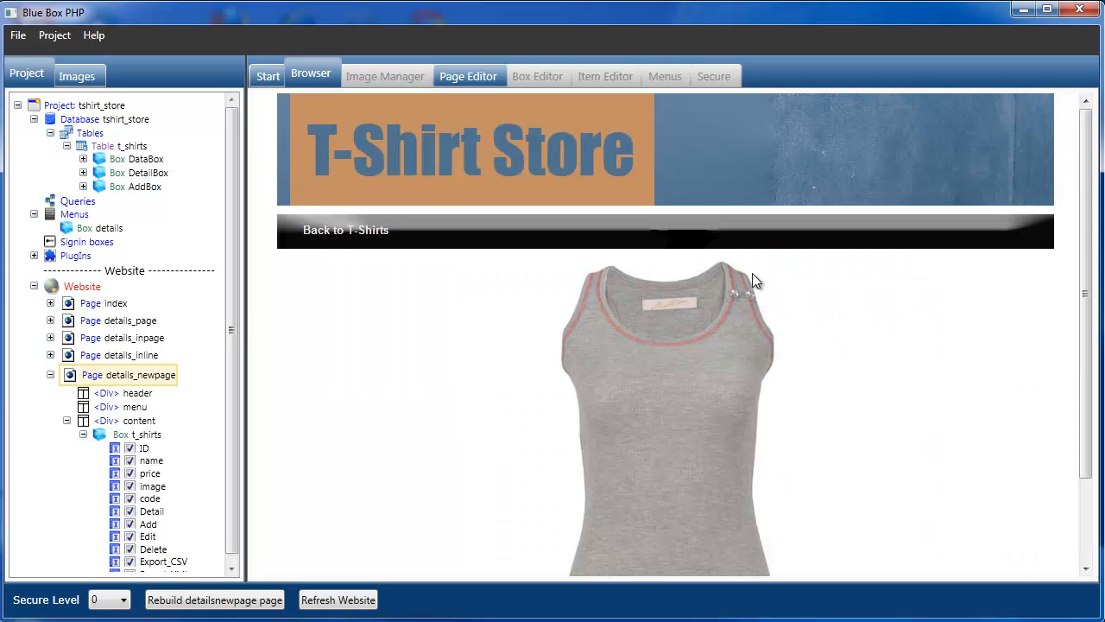
{"action": "left_click_drag", "start_coordinate": [1090, 231], "coordinate": [1090, 298]}
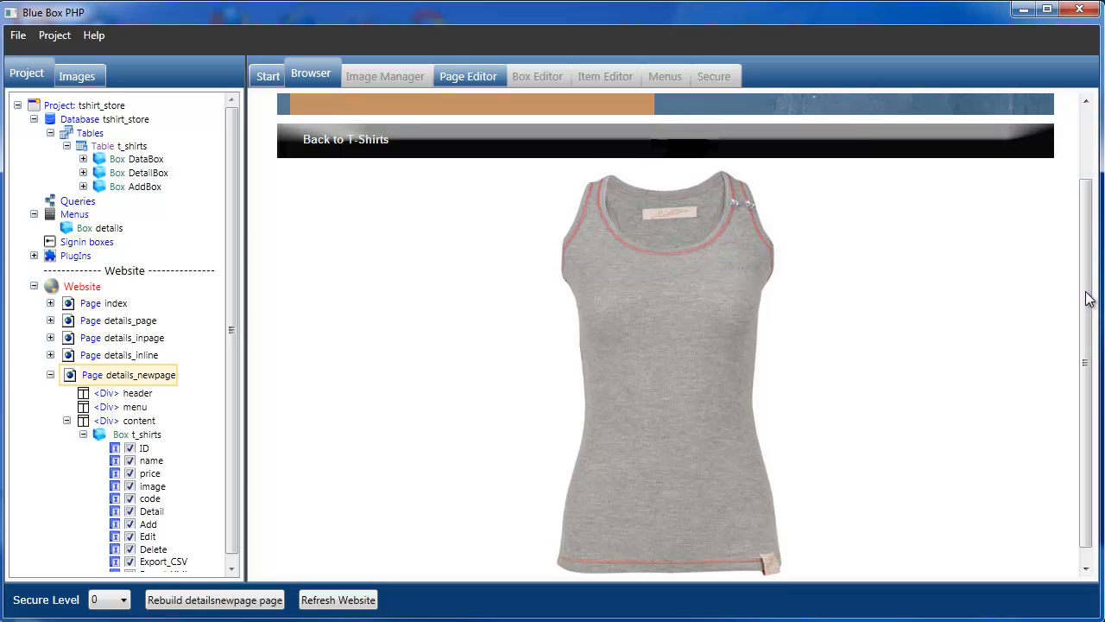
{"action": "left_click", "coordinate": [329, 150]}
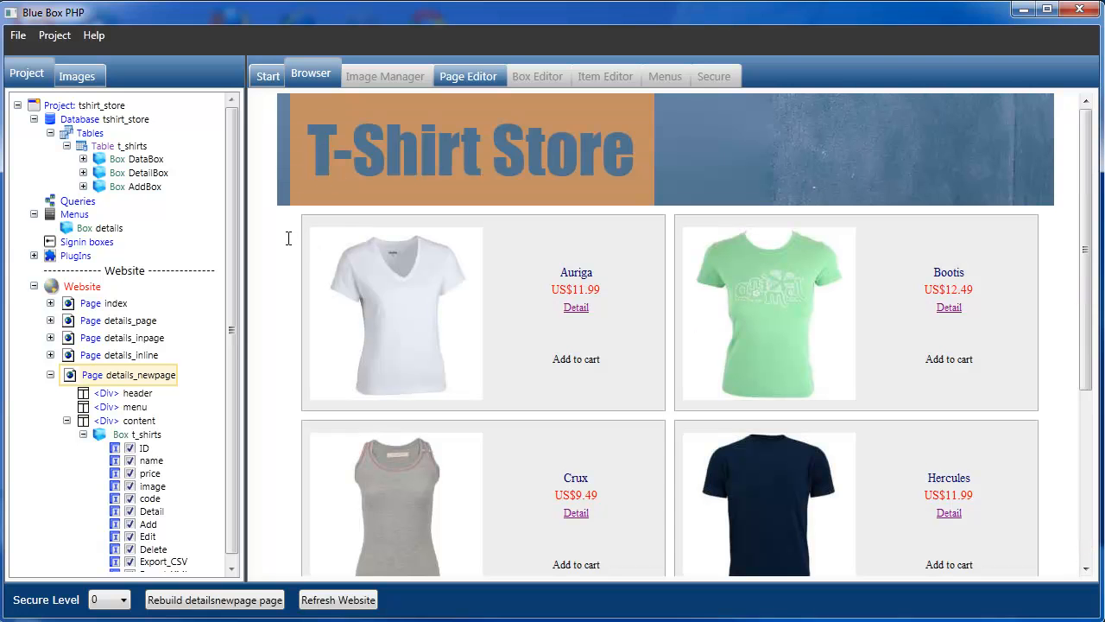
Edit the Detail link item of the details_inline page's t_shirts box, with Details inline as the destination and ID as the unique field.
{"action": "left_click", "coordinate": [50, 375]}
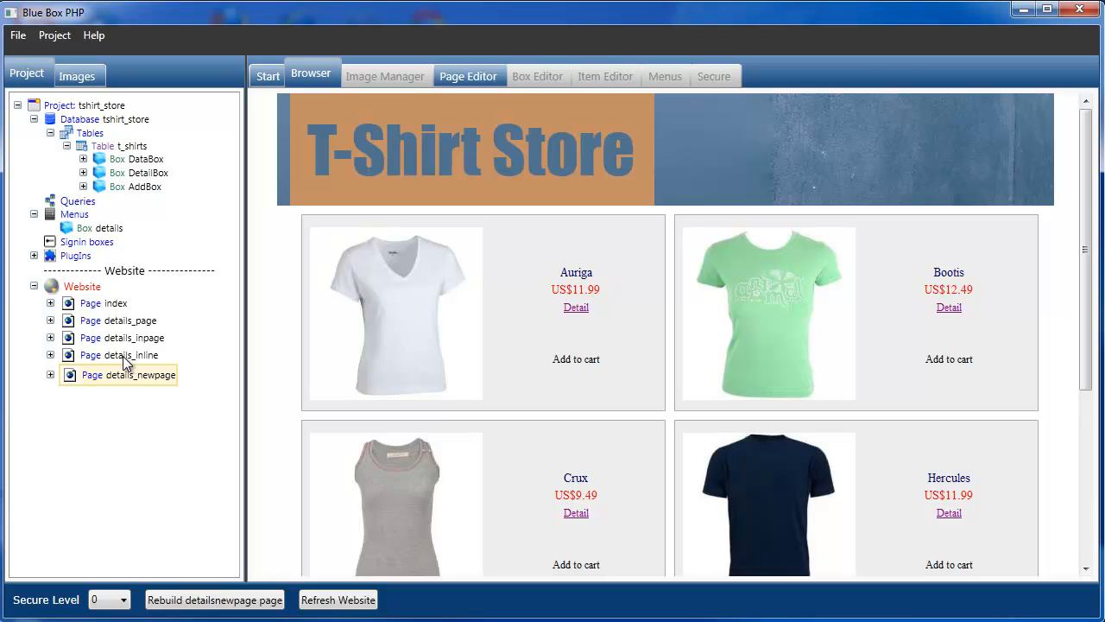
{"action": "left_click", "coordinate": [50, 355]}
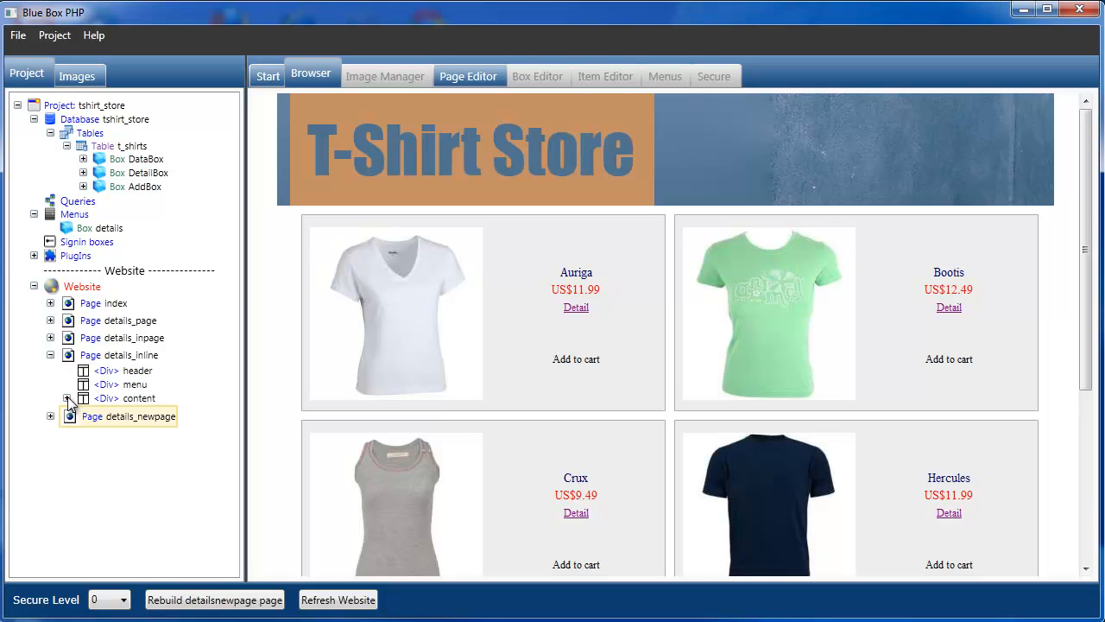
{"action": "left_click", "coordinate": [68, 398]}
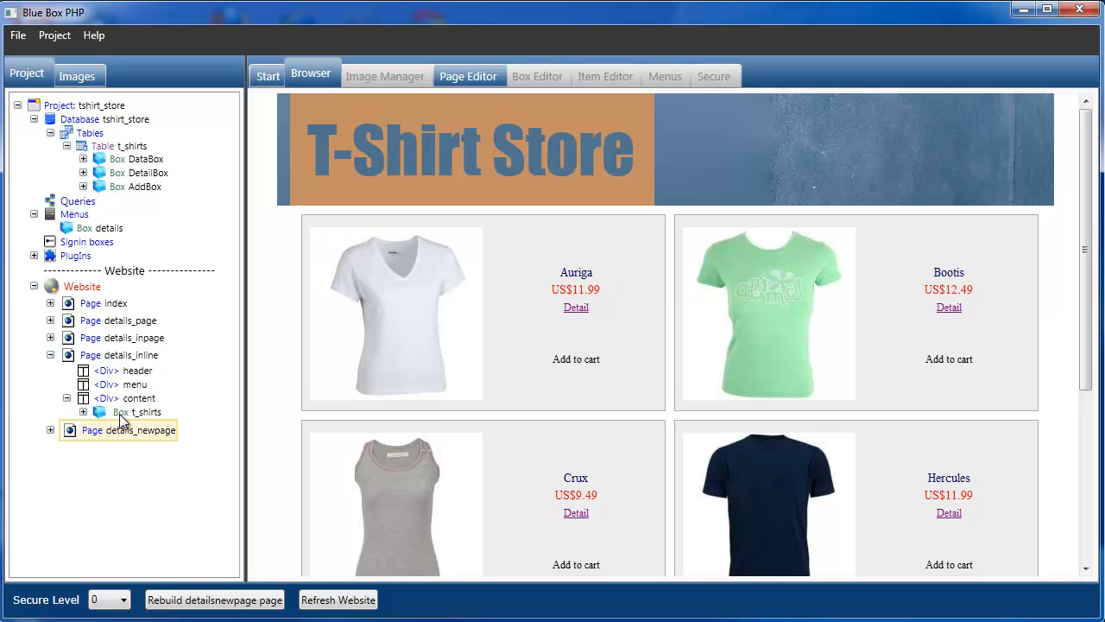
{"action": "left_click", "coordinate": [83, 412]}
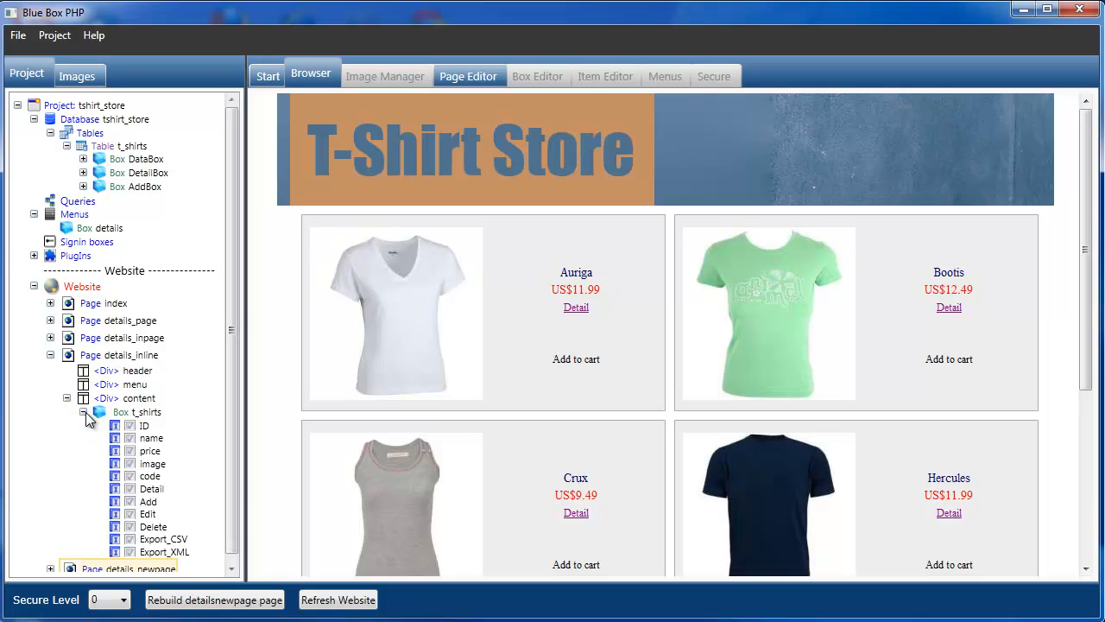
{"action": "left_click", "coordinate": [155, 490]}
{"action": "right_click", "coordinate": [155, 492]}
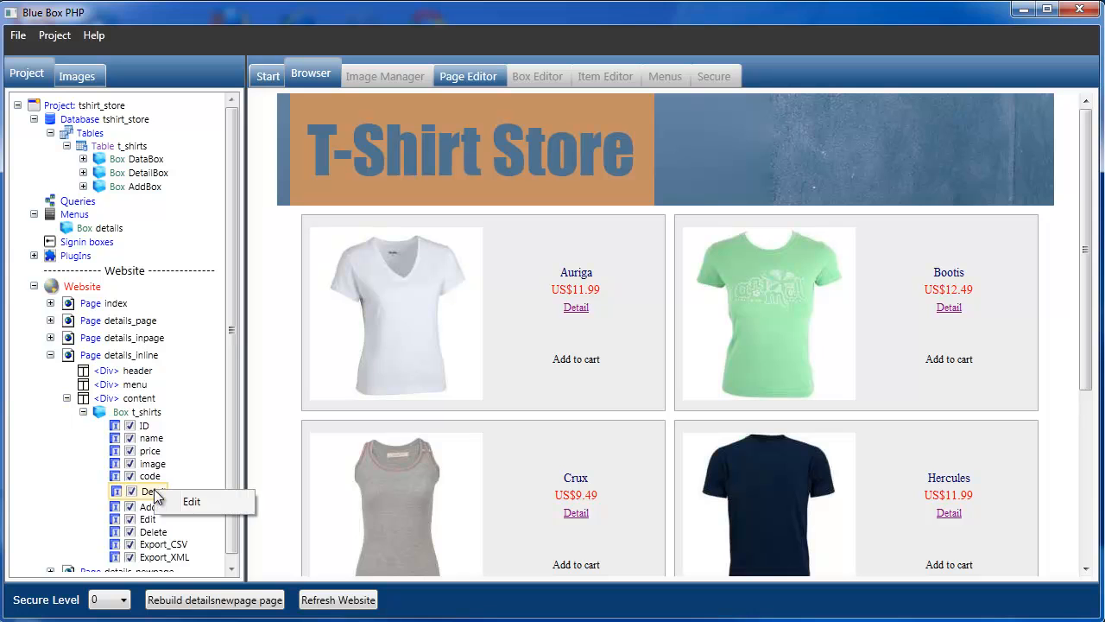
{"action": "left_click", "coordinate": [191, 503]}
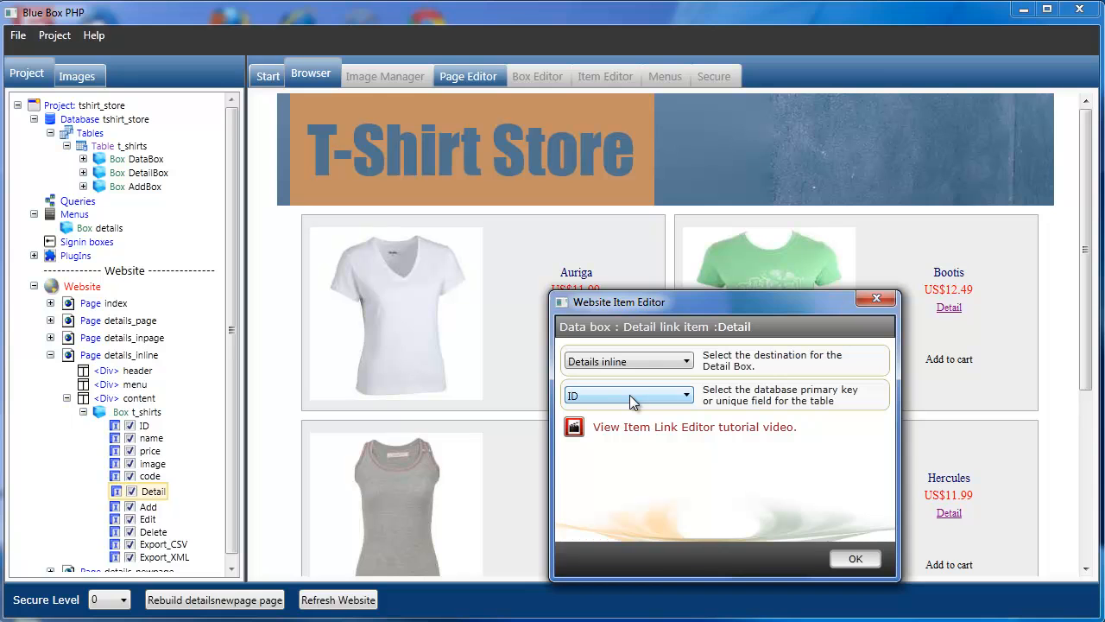
{"action": "left_click", "coordinate": [855, 558]}
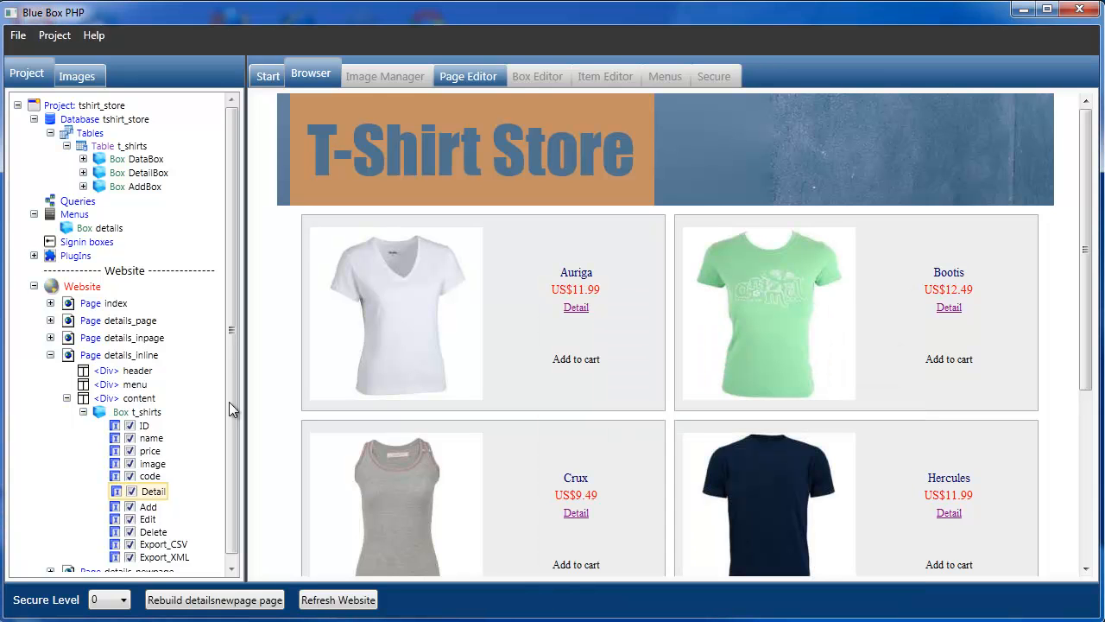
Select the details_inline page and check the Display as Table setting of its t_shirts box, accepting the box settings.
{"action": "left_click", "coordinate": [121, 355]}
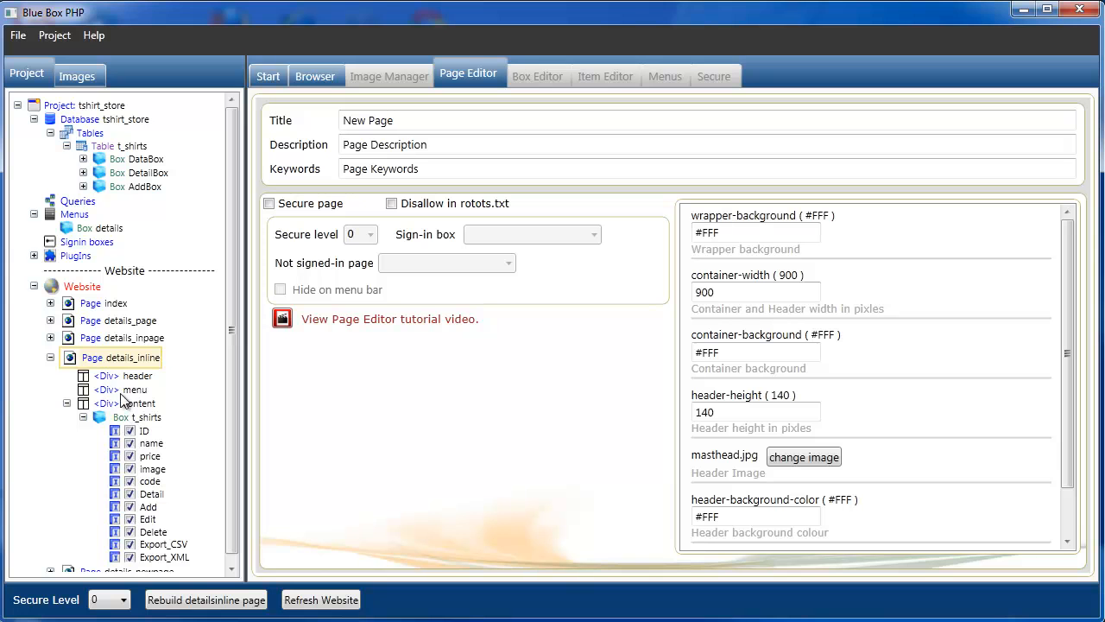
{"action": "right_click", "coordinate": [126, 420]}
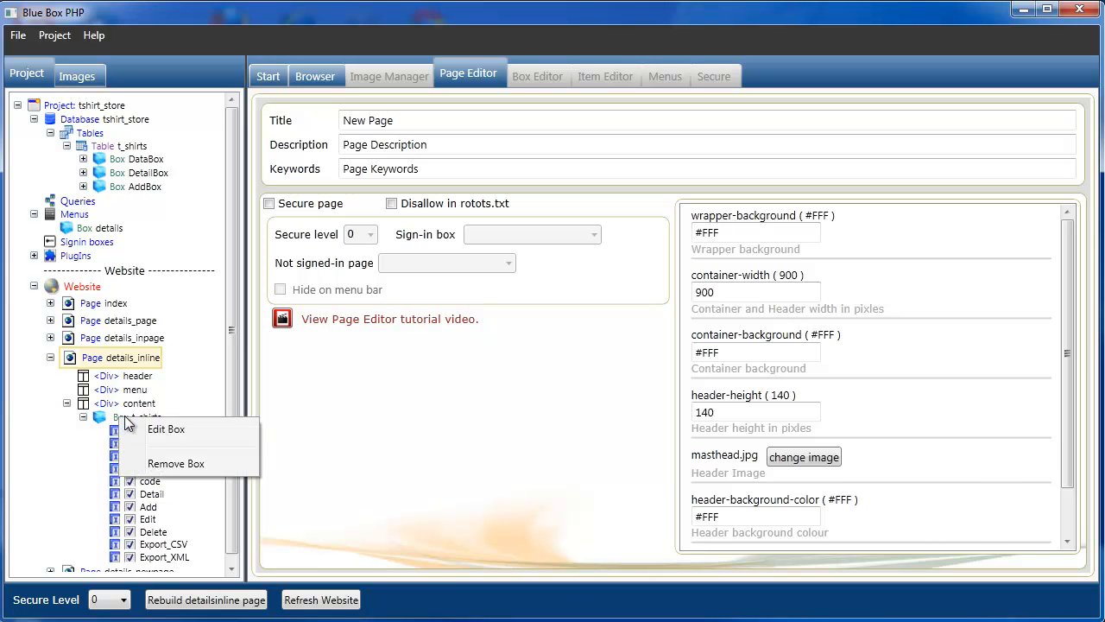
{"action": "left_click", "coordinate": [172, 429]}
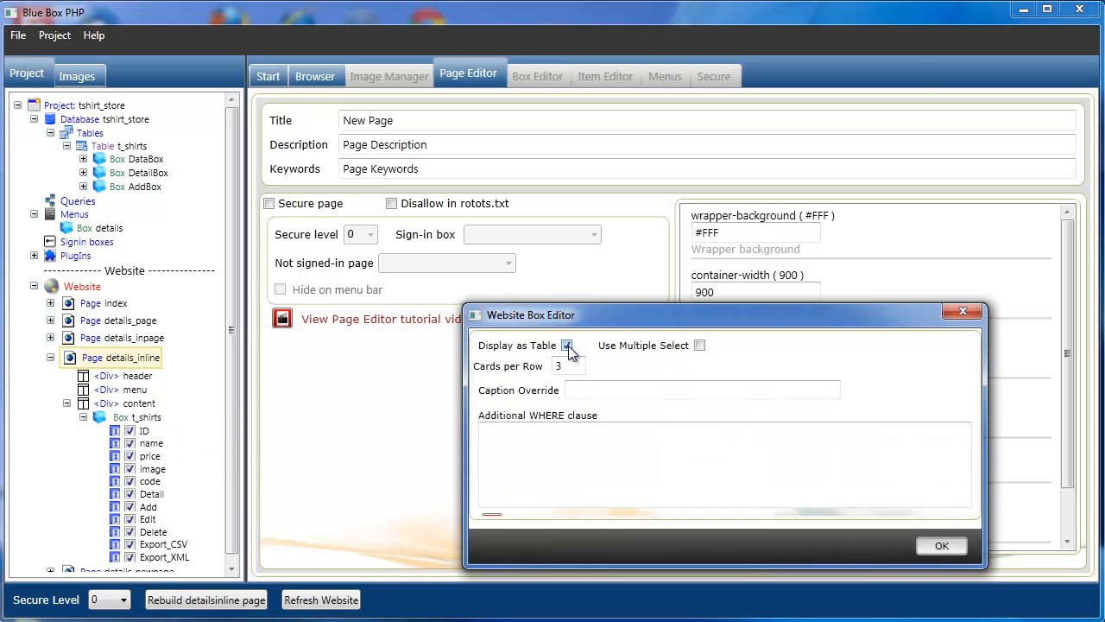
{"action": "left_click", "coordinate": [942, 547]}
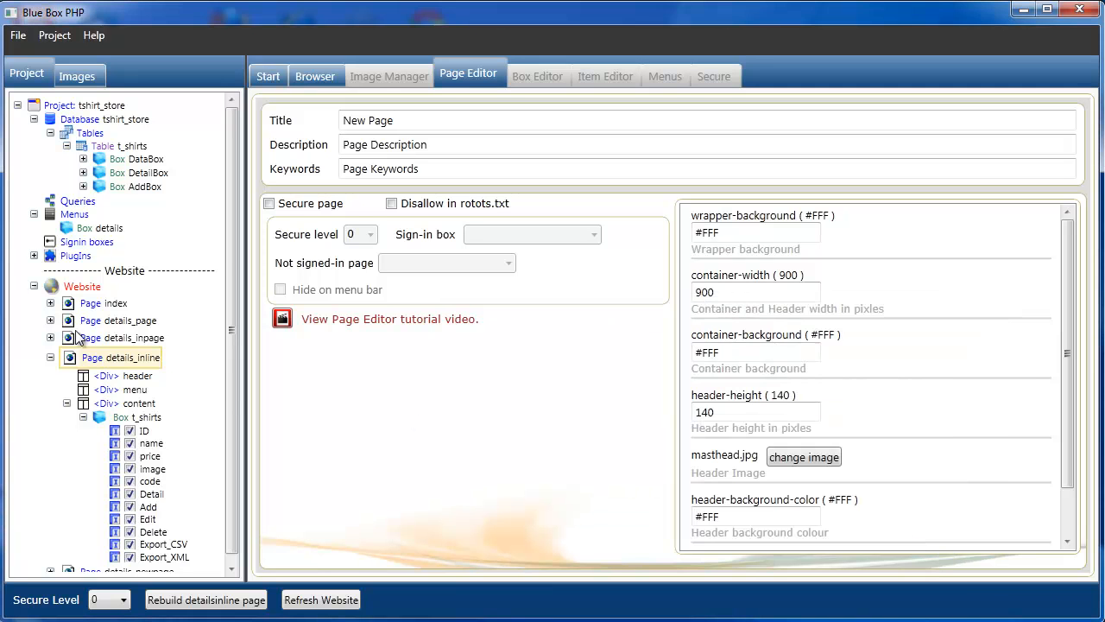
Check the Display as Table and Cards per Row settings of the index page's t_shirts box, then accept them and collapse the page.
{"action": "left_click", "coordinate": [51, 303]}
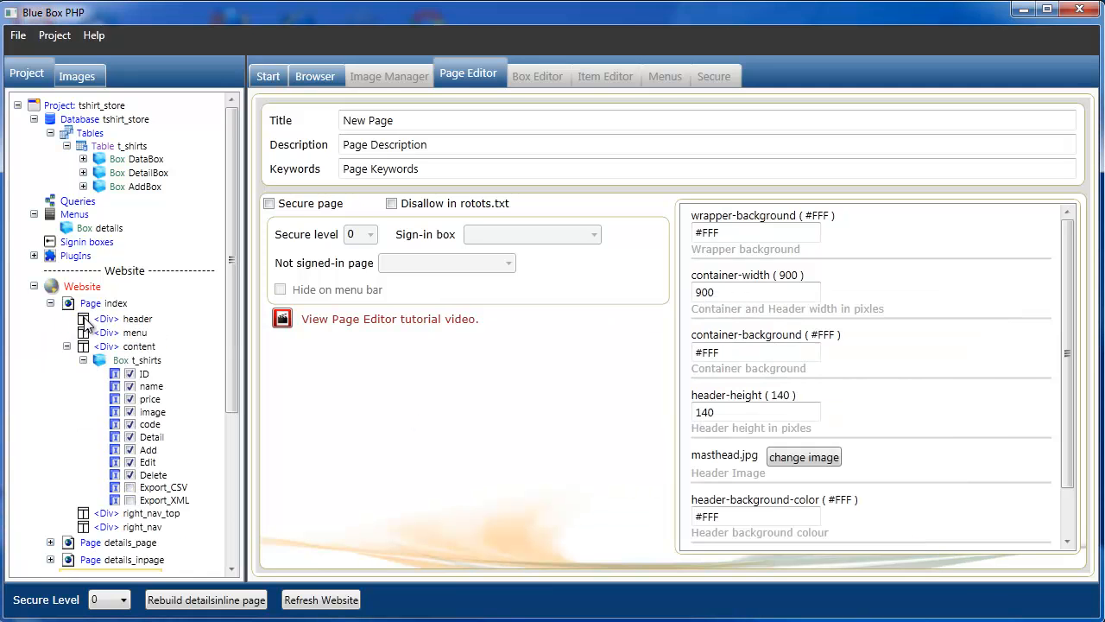
{"action": "right_click", "coordinate": [125, 363]}
{"action": "left_click", "coordinate": [149, 374]}
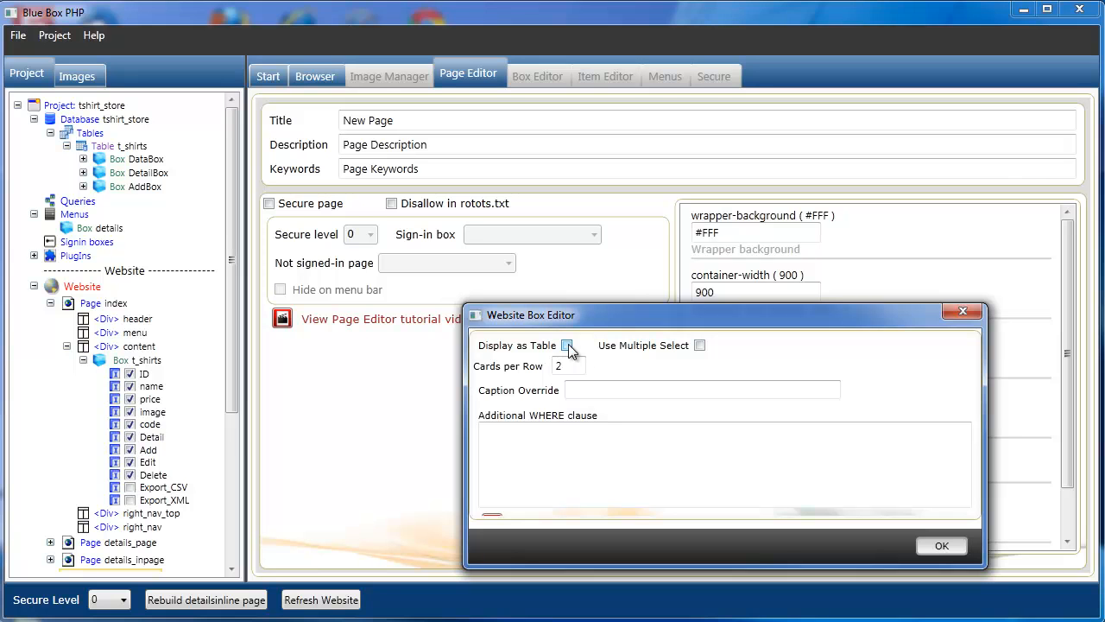
{"action": "left_click", "coordinate": [942, 546]}
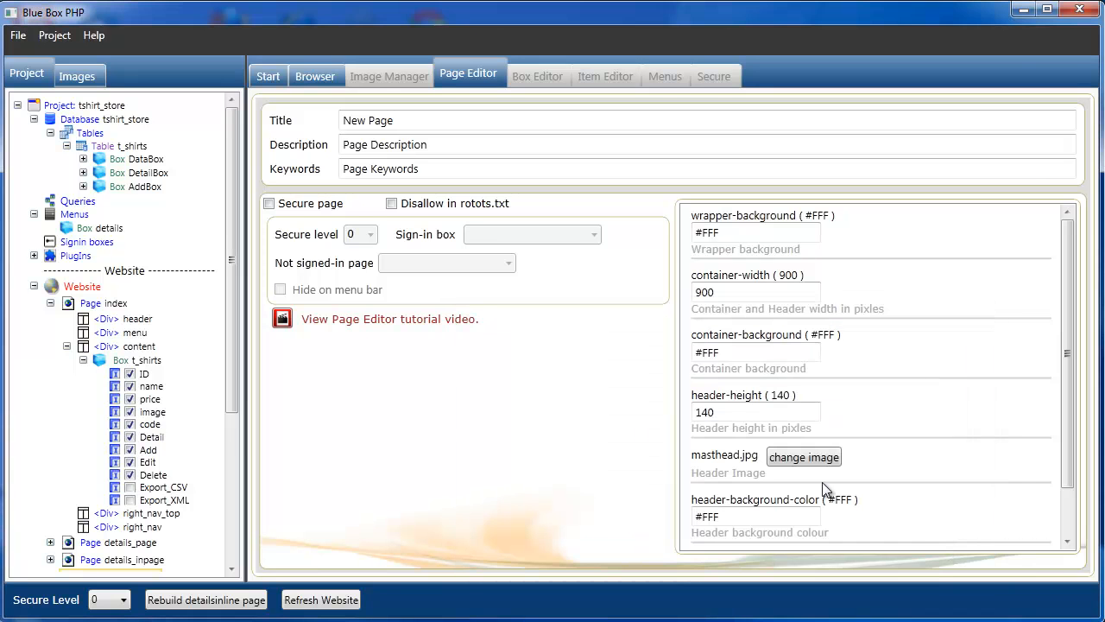
{"action": "left_click", "coordinate": [50, 304]}
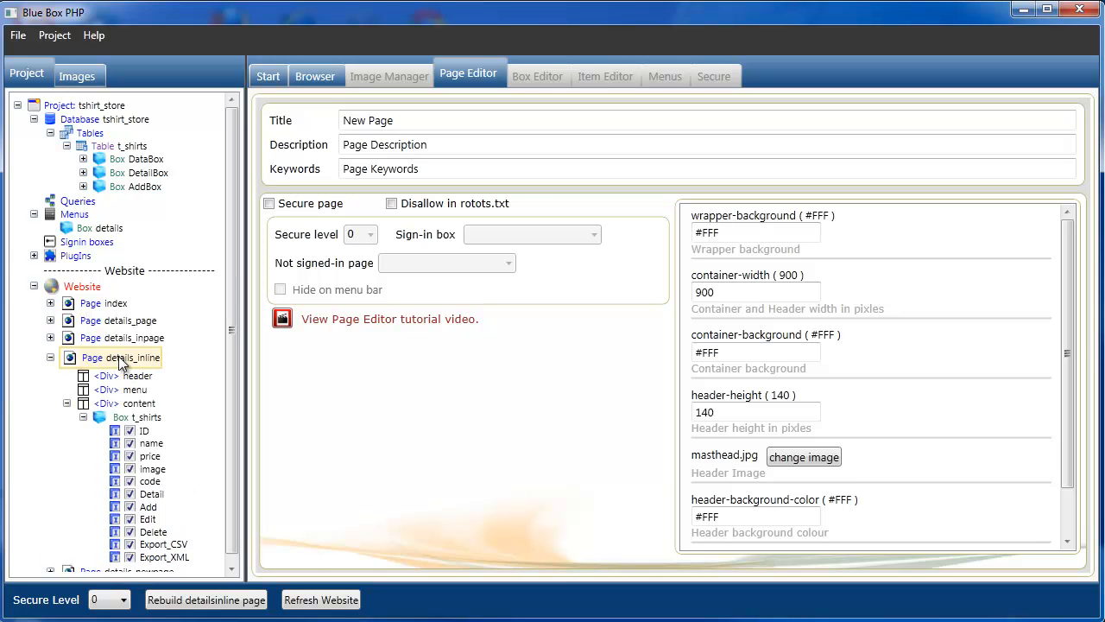
Rebuild the details_inline page, then expand and collapse the inline details of the Auriga shirt in the product table.
{"action": "left_click", "coordinate": [210, 599]}
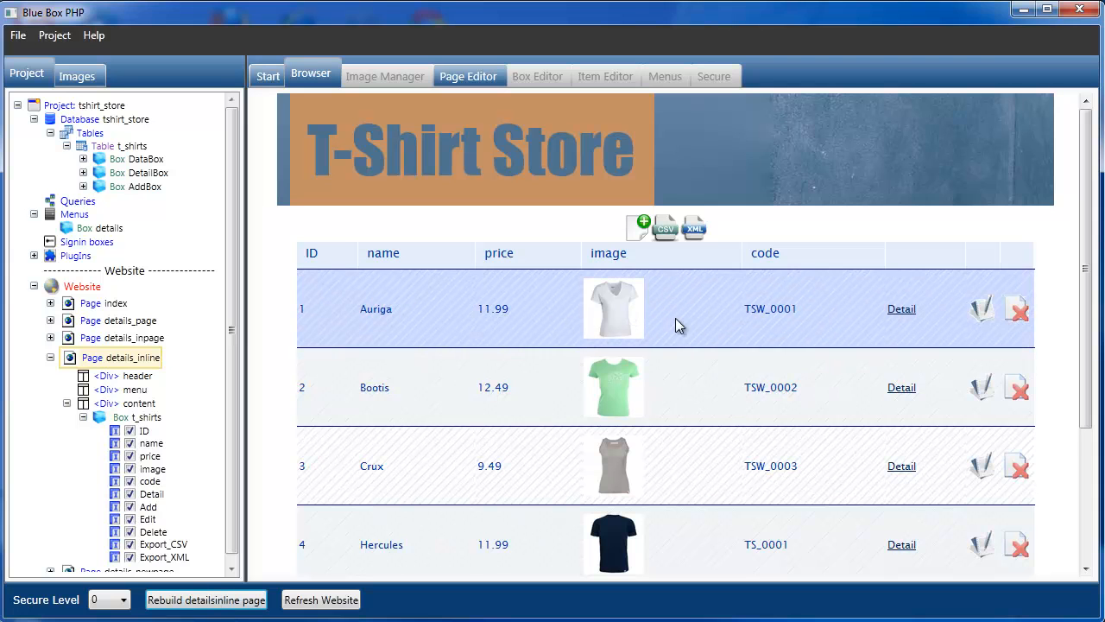
{"action": "left_click", "coordinate": [902, 311]}
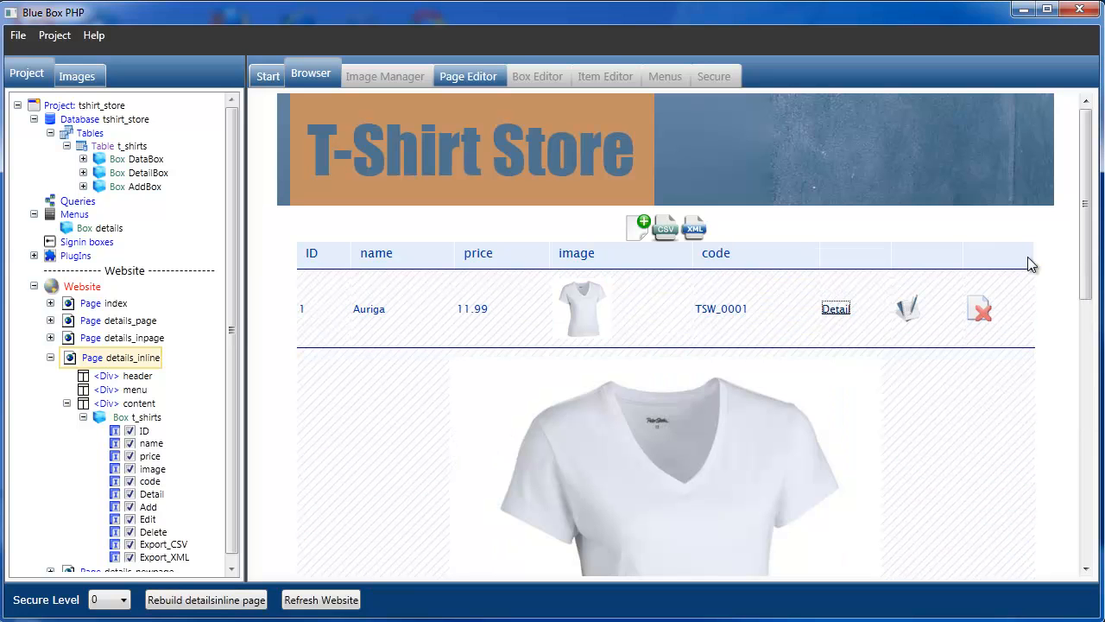
{"action": "left_click_drag", "start_coordinate": [1088, 237], "coordinate": [1088, 289]}
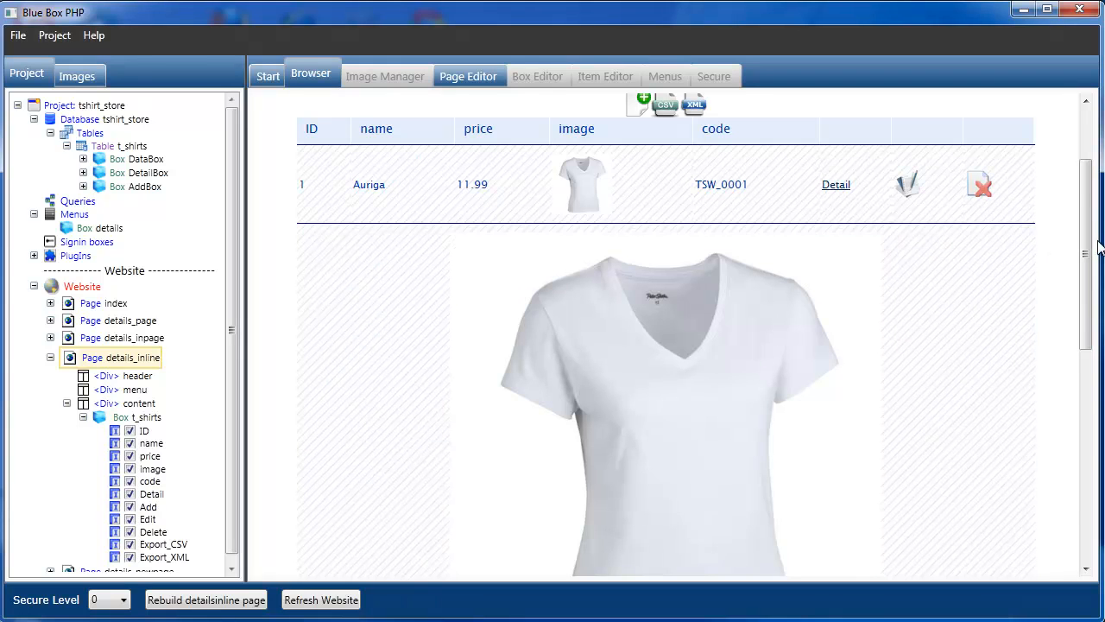
{"action": "left_click", "coordinate": [832, 190]}
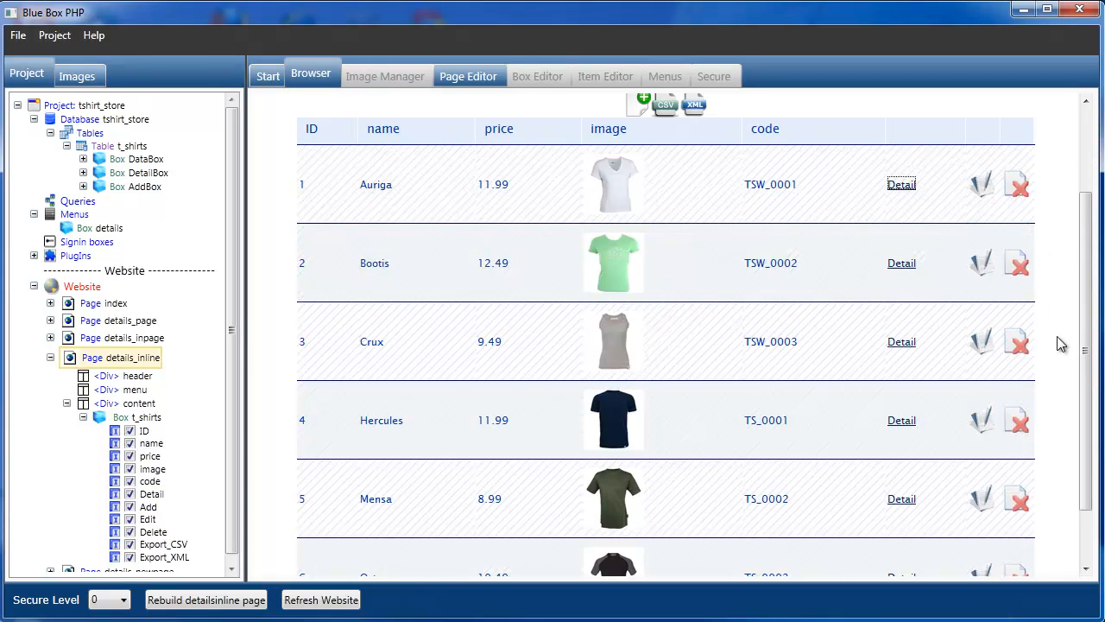
Expand the Mensa shirt's inline details in the product table and collapse them again.
{"action": "left_click_drag", "start_coordinate": [1085, 362], "coordinate": [1082, 420]}
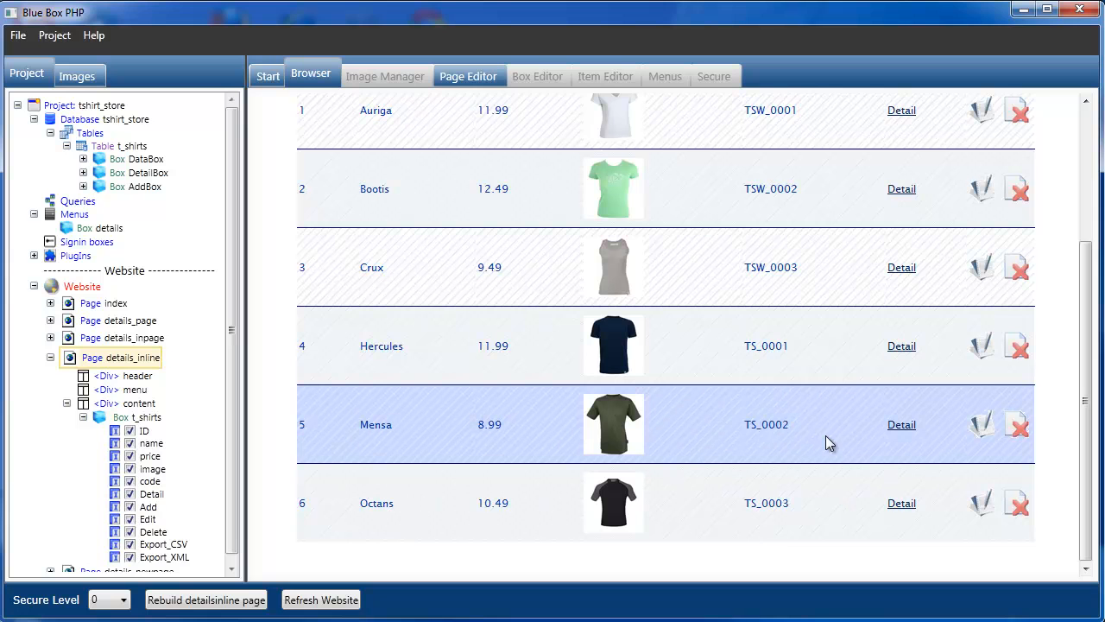
{"action": "left_click", "coordinate": [905, 429]}
{"action": "left_click_drag", "start_coordinate": [1088, 328], "coordinate": [1087, 289]}
{"action": "left_click", "coordinate": [835, 224]}
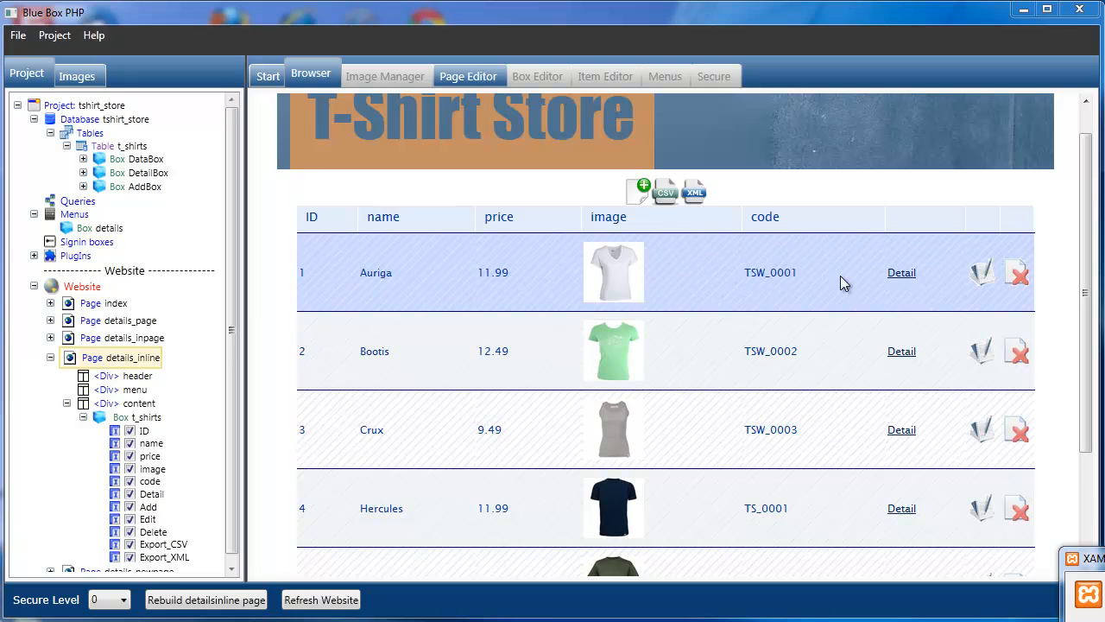
Open the recent project bb_admin and rebuild its admin page for preview.
{"action": "left_click", "coordinate": [264, 76]}
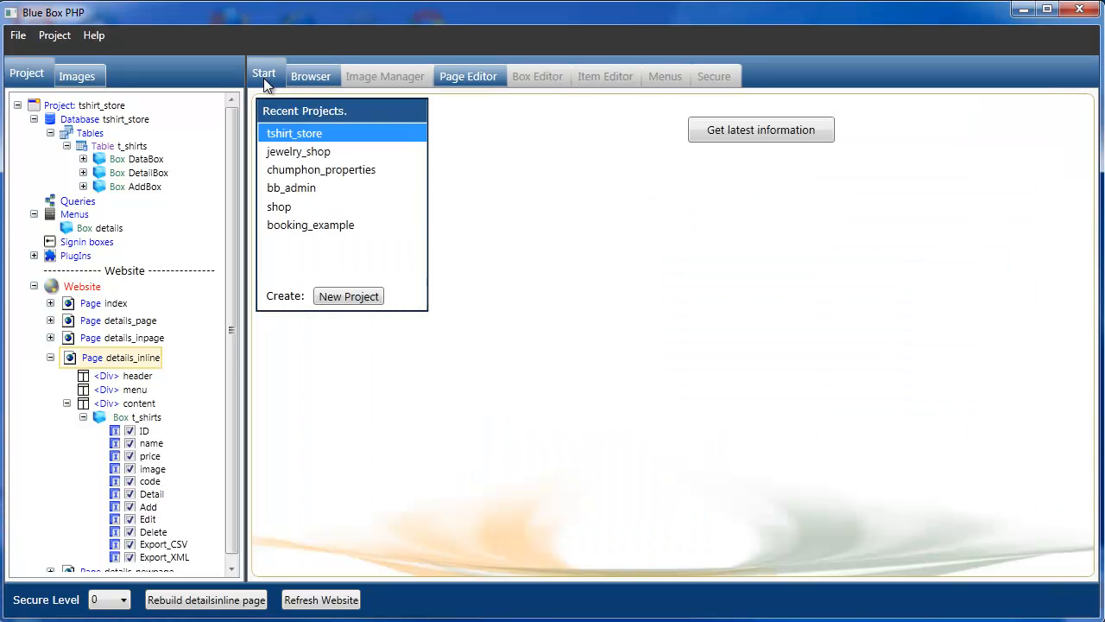
{"action": "double_click", "coordinate": [301, 190]}
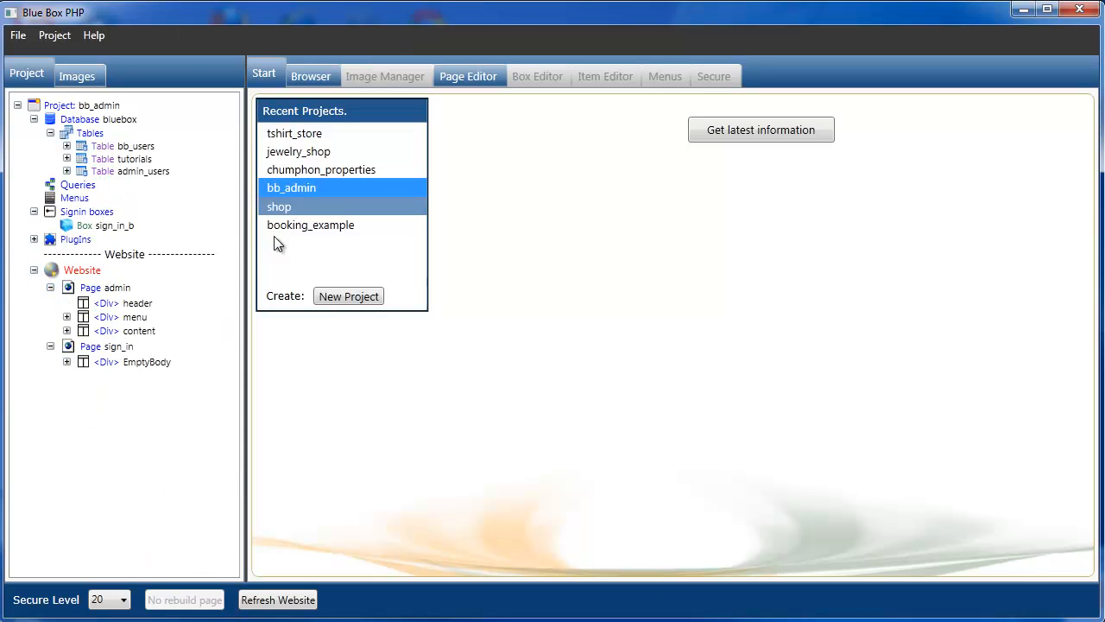
{"action": "left_click", "coordinate": [95, 294]}
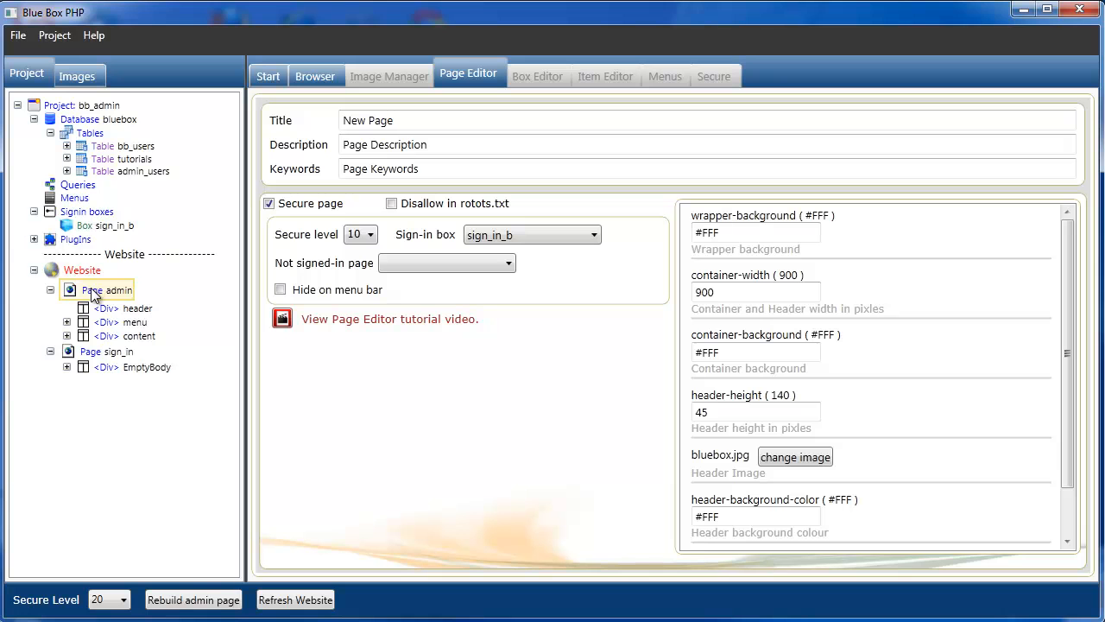
{"action": "left_click", "coordinate": [196, 598]}
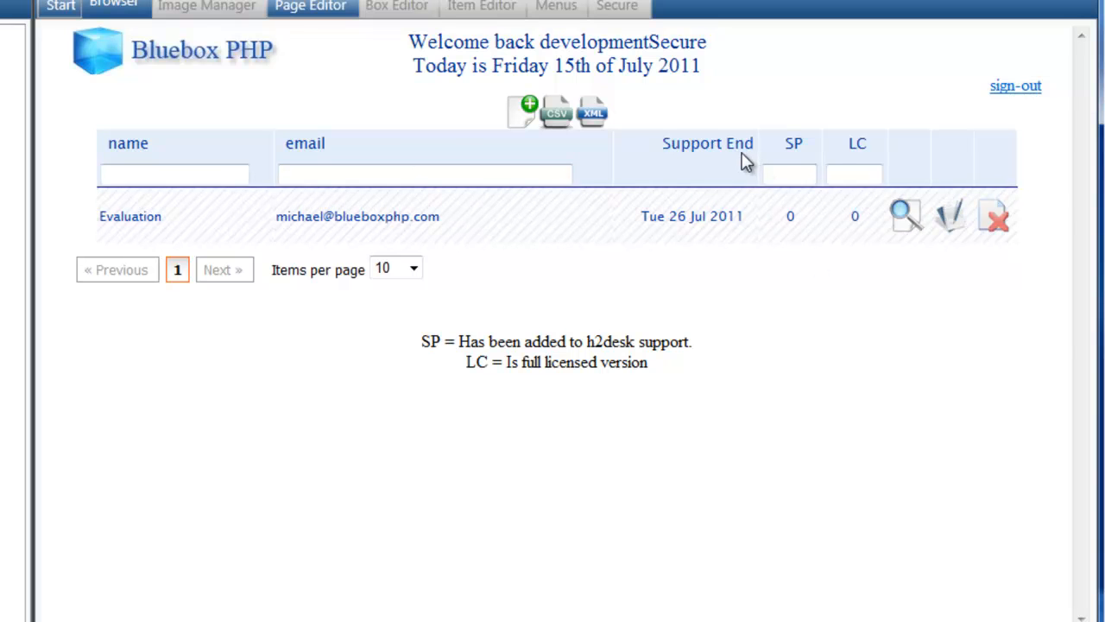
Test the detail link of the Evaluation record on the admin page by repeatedly expanding and collapsing its inline details.
{"action": "left_click", "coordinate": [905, 217]}
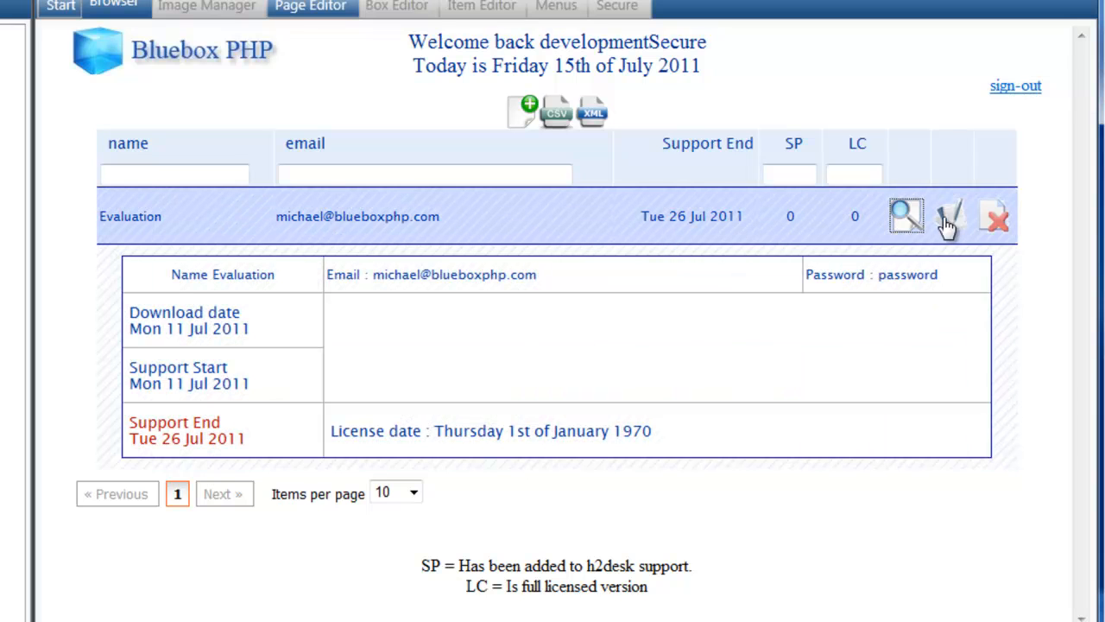
{"action": "left_click", "coordinate": [905, 218]}
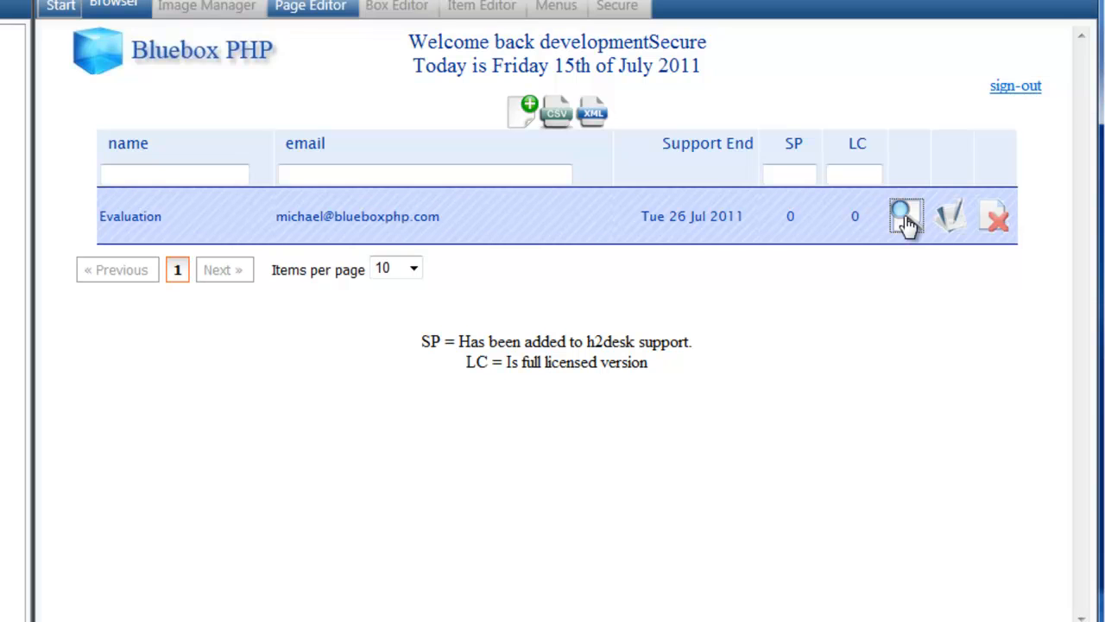
{"action": "left_click", "coordinate": [904, 218]}
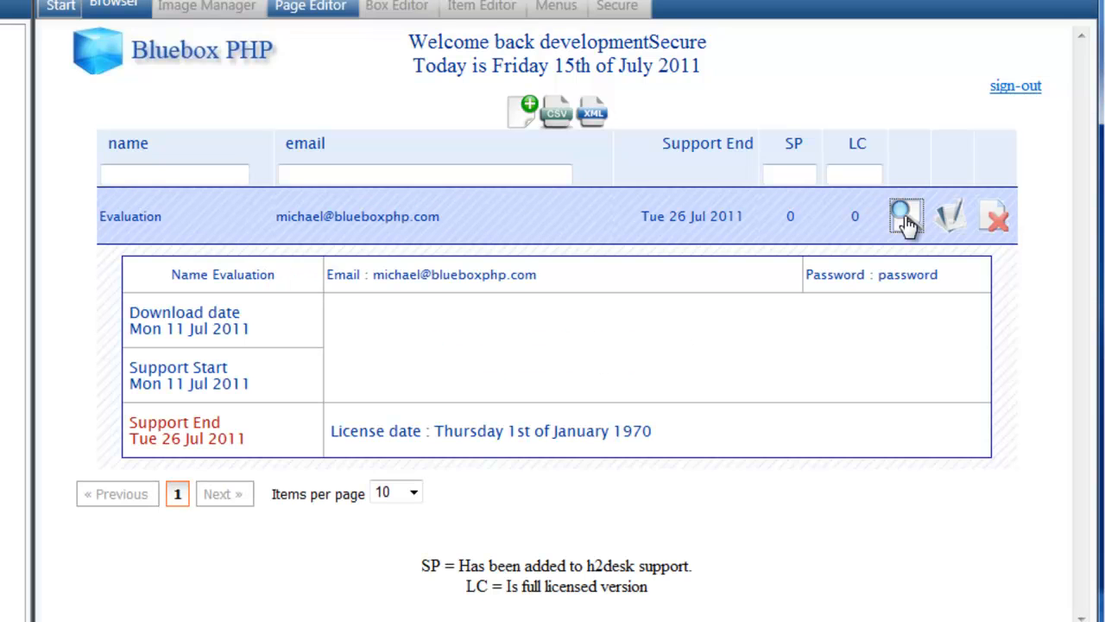
{"action": "left_click", "coordinate": [905, 218]}
{"action": "left_click", "coordinate": [905, 219]}
{"action": "left_click", "coordinate": [905, 218]}
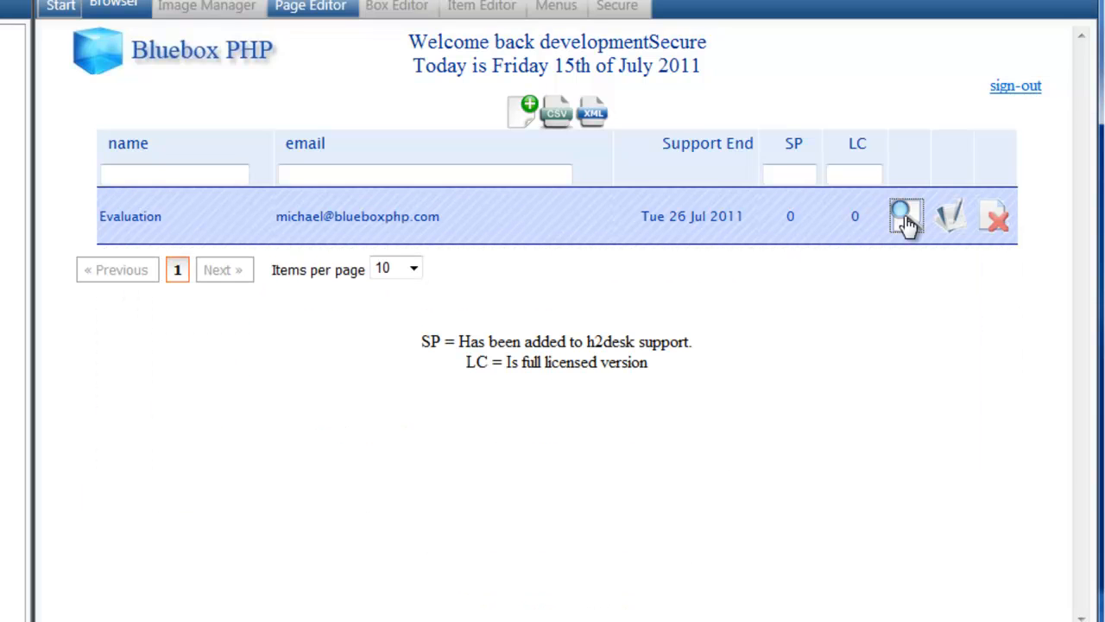